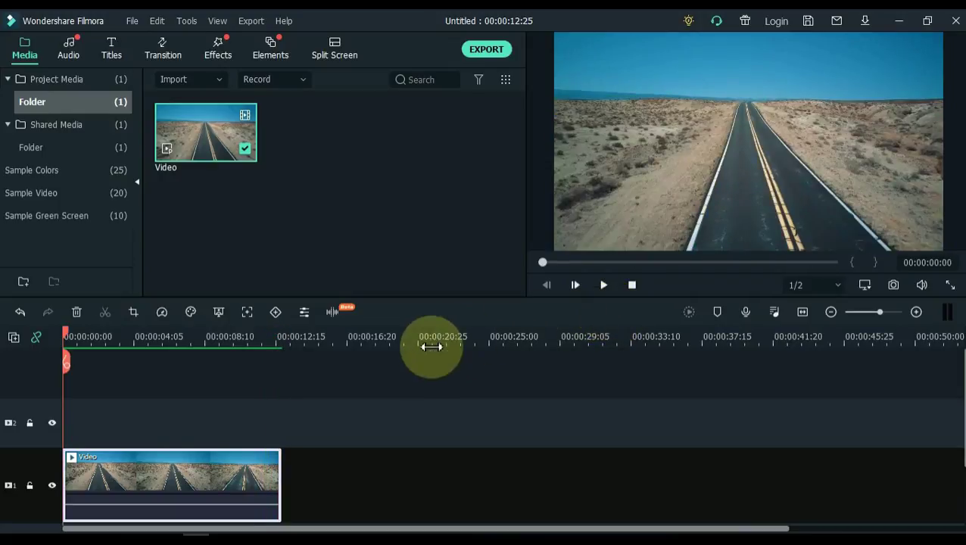
# Add the Green sample color to track 2 above the road video, spanning the video clip's full length.
pyautogui.click(218, 403)
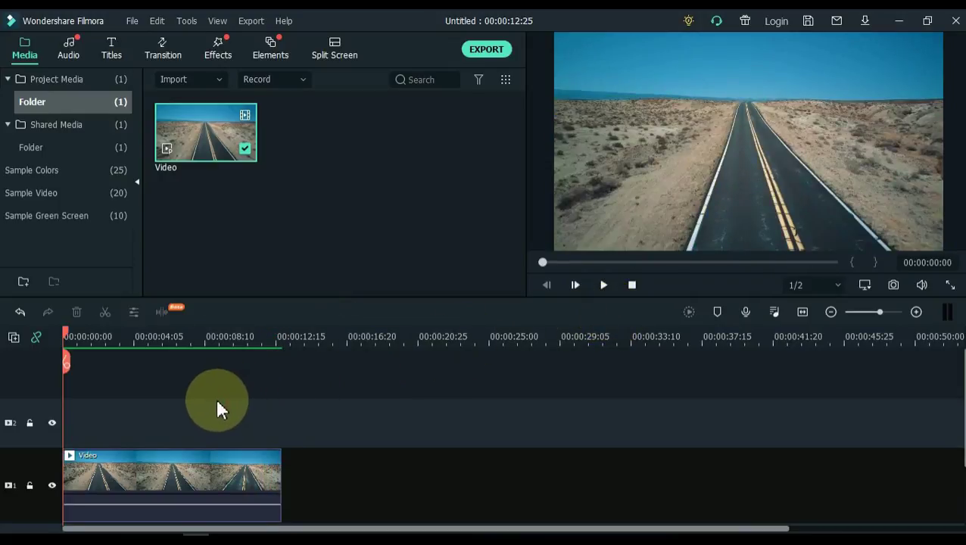
pyautogui.click(78, 172)
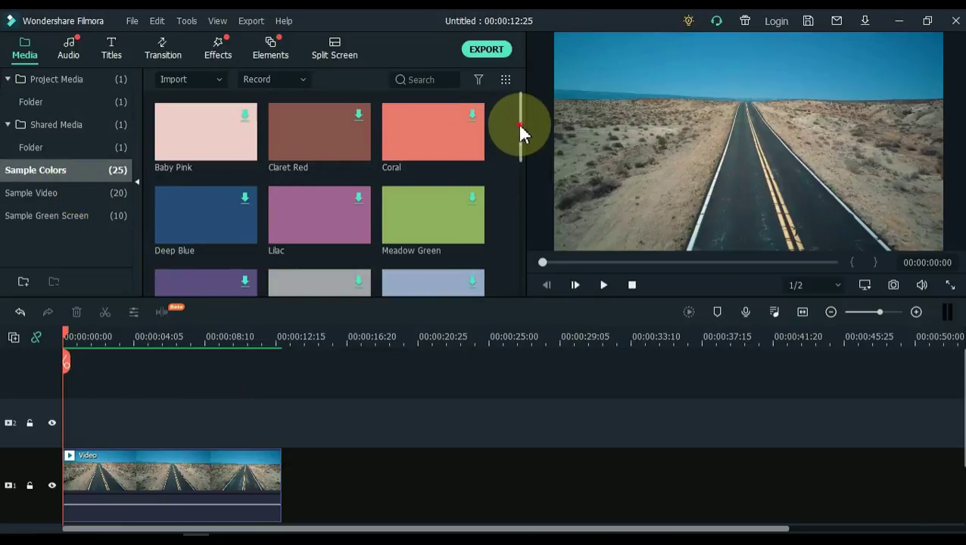
pyautogui.moveTo(523, 125); pyautogui.dragTo(539, 242)
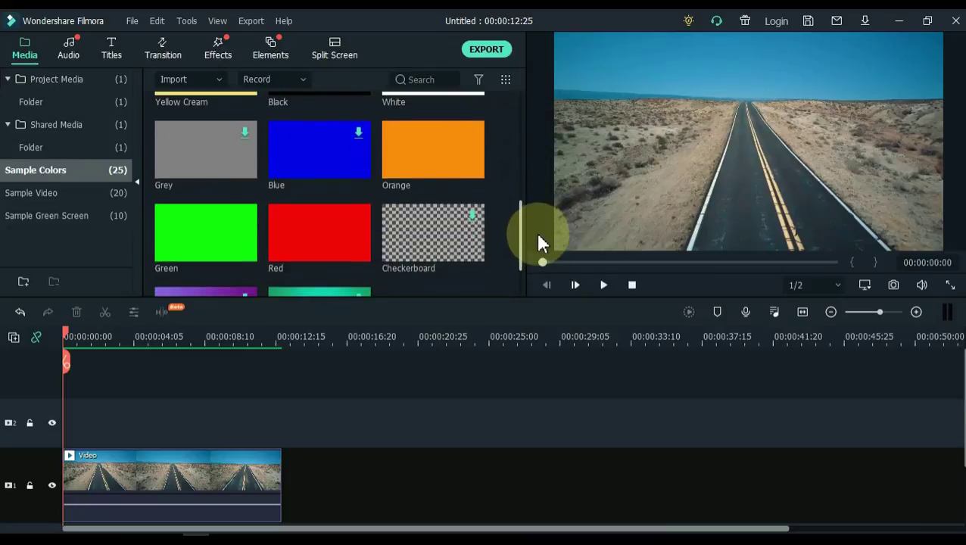
pyautogui.moveTo(205, 239); pyautogui.dragTo(279, 433)
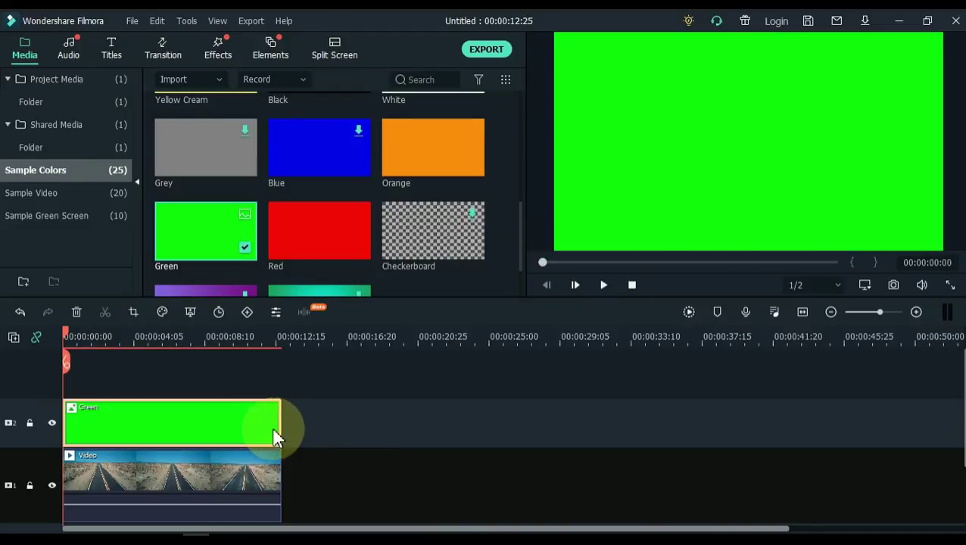
# Resize and tilt the green layer to cover the ground left of the road, its edge along the left white line up to the horizon.
pyautogui.doubleClick(130, 435)
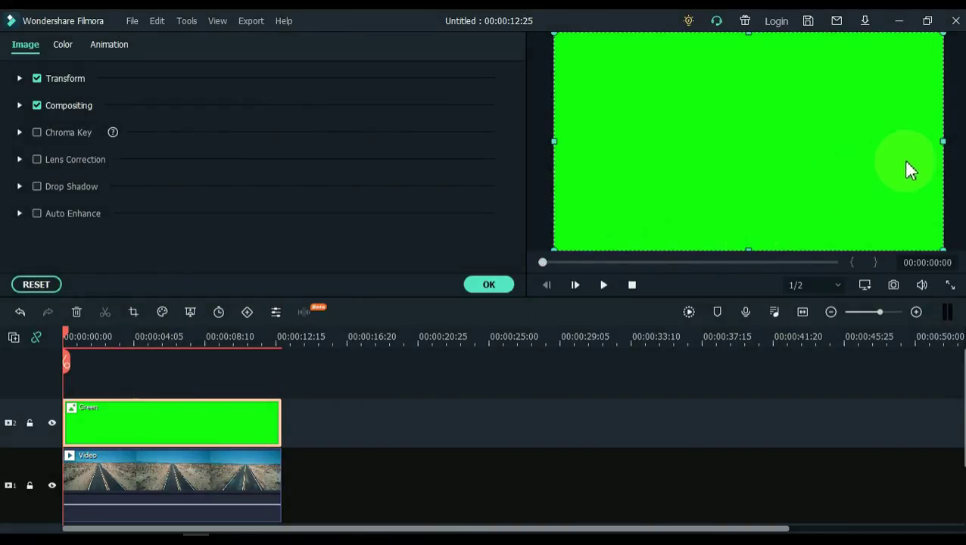
pyautogui.moveTo(942, 141); pyautogui.dragTo(667, 171)
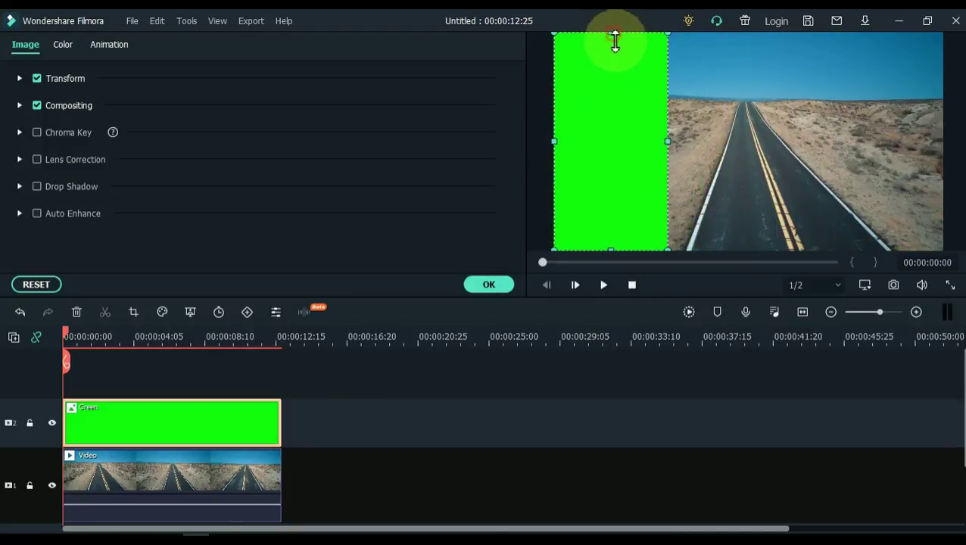
pyautogui.moveTo(614, 34); pyautogui.dragTo(631, 47)
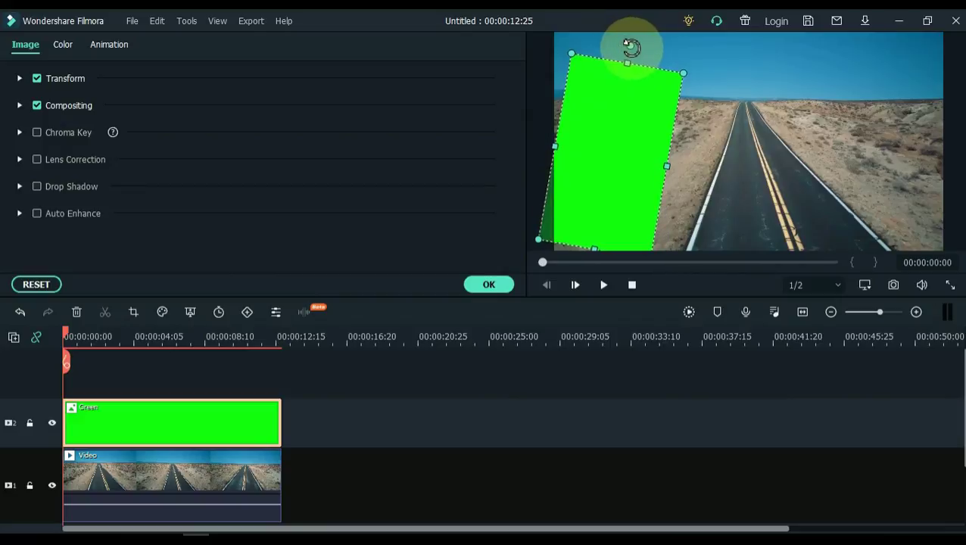
pyautogui.moveTo(552, 145); pyautogui.dragTo(542, 144)
pyautogui.moveTo(669, 167); pyautogui.dragTo(710, 184)
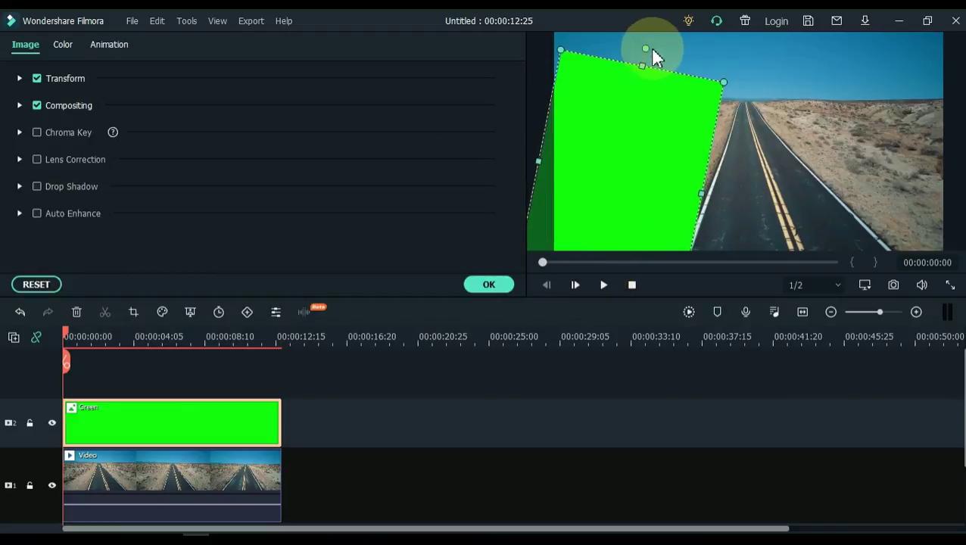
pyautogui.moveTo(646, 48); pyautogui.dragTo(659, 47)
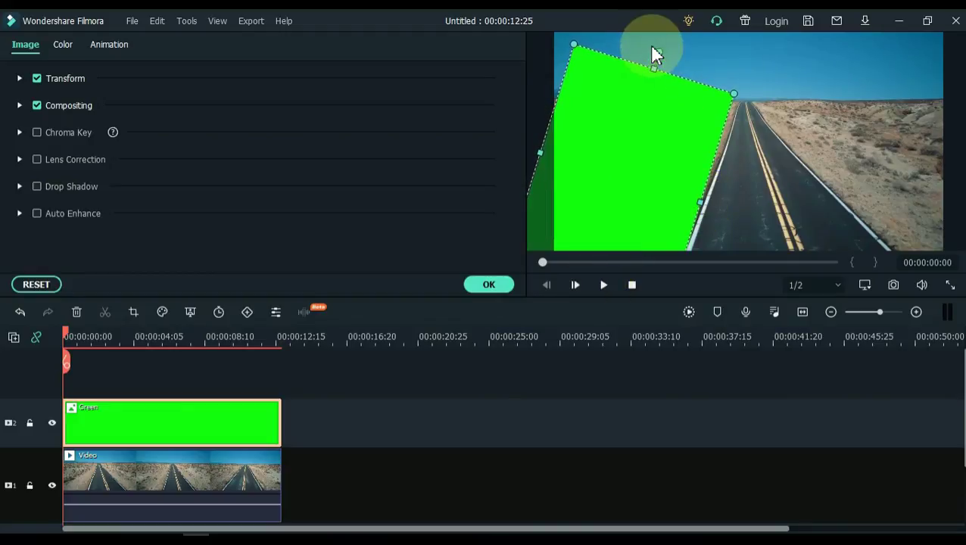
pyautogui.moveTo(653, 52); pyautogui.dragTo(666, 45)
pyautogui.moveTo(540, 151); pyautogui.dragTo(534, 147)
pyautogui.moveTo(744, 95); pyautogui.dragTo(739, 102)
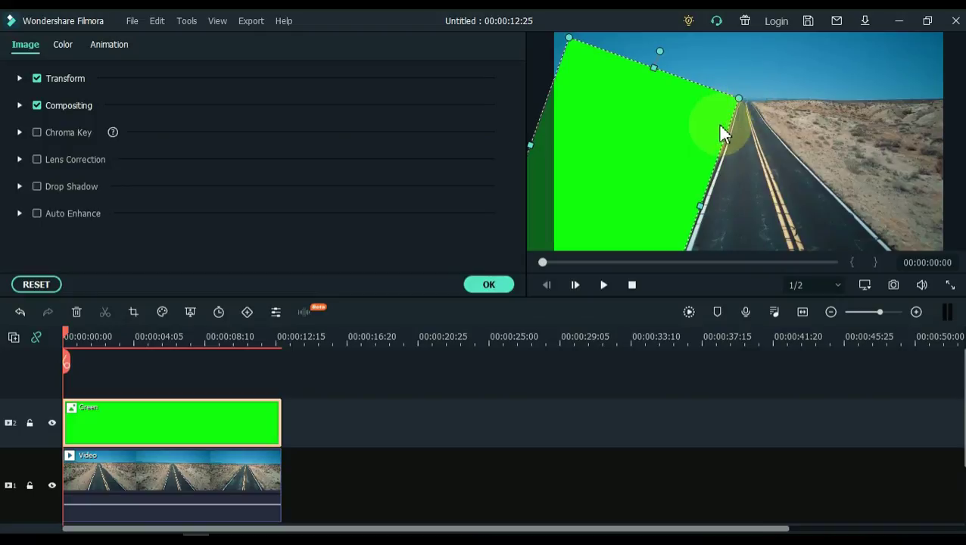
pyautogui.moveTo(655, 67); pyautogui.dragTo(658, 63)
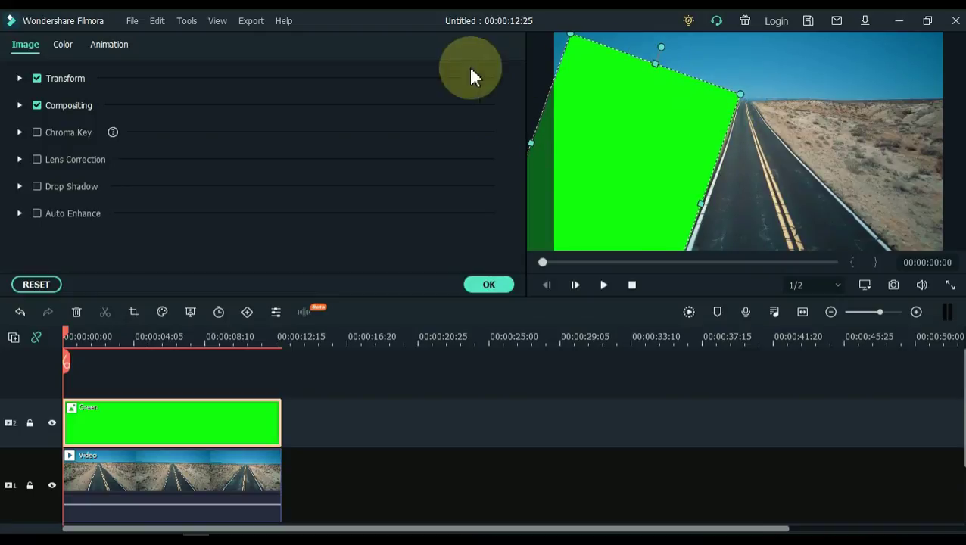
# Add a custom animation keyframe to the green clip at 00:00:00:00.
pyautogui.click(119, 51)
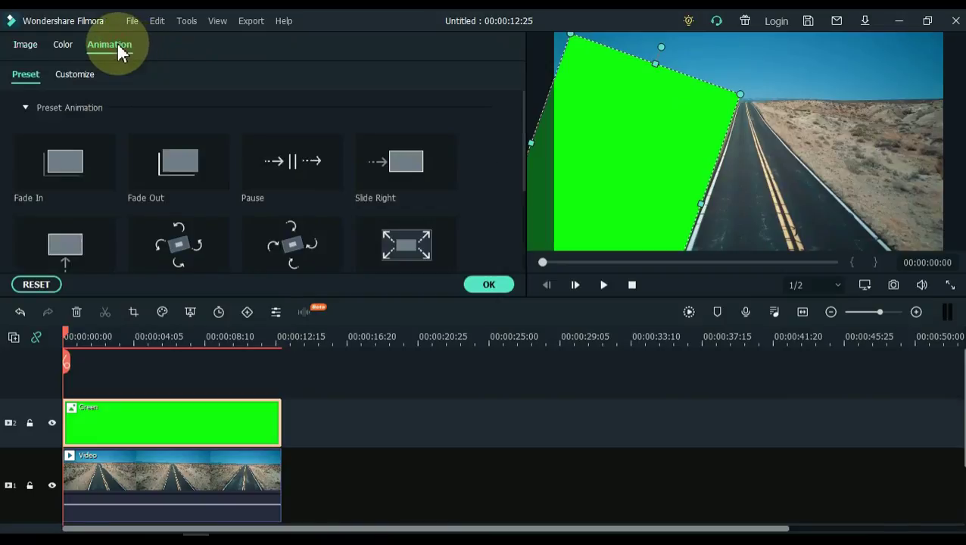
pyautogui.click(78, 78)
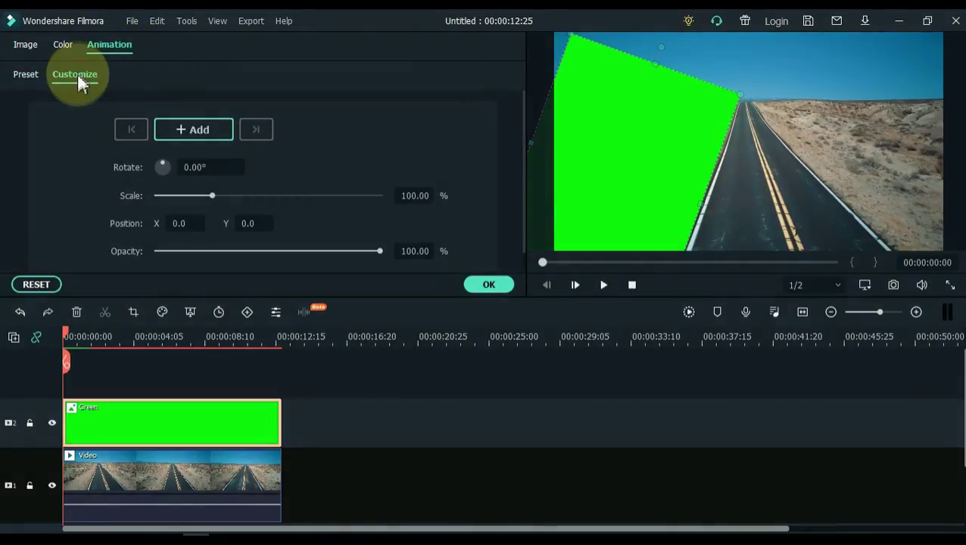
pyautogui.click(181, 129)
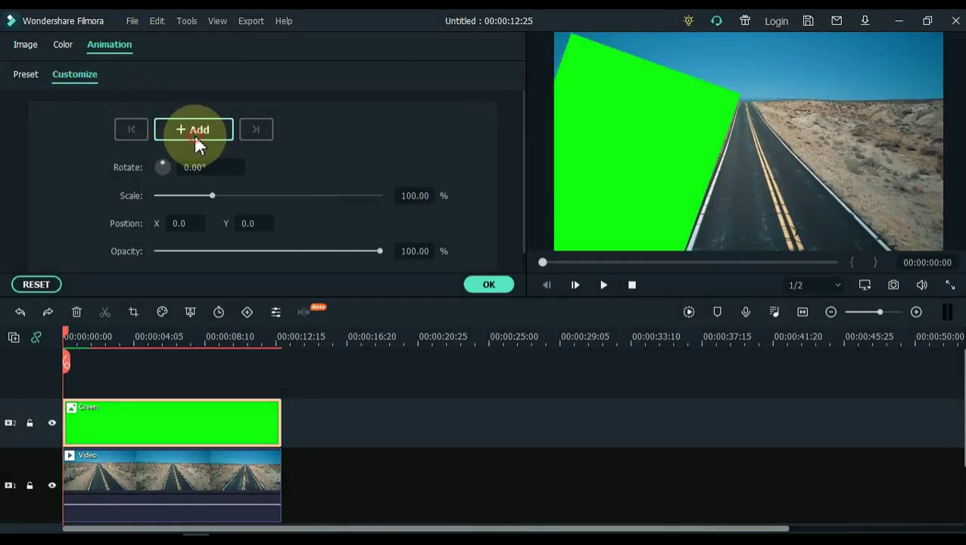
pyautogui.click(194, 134)
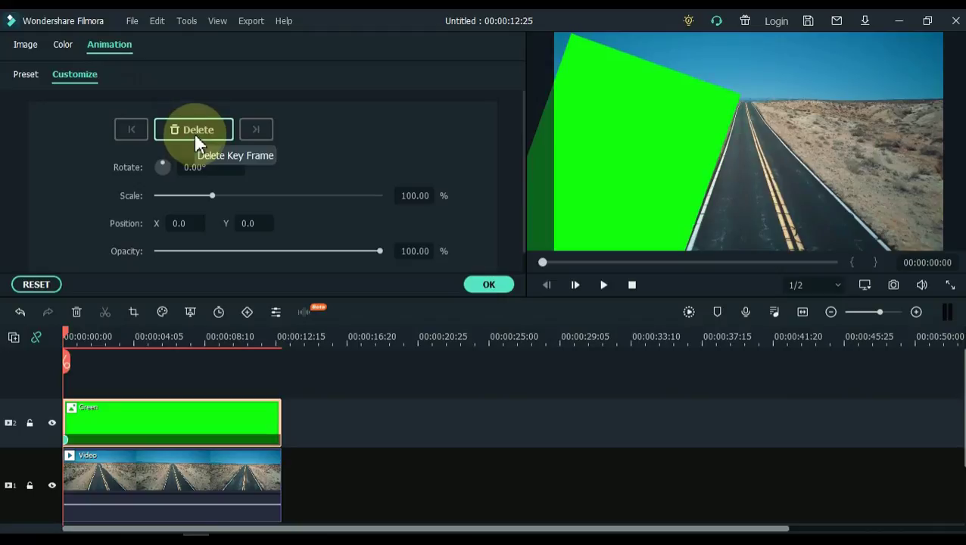
# Keyframe the green layer at 00:00:01:26, shifted to about X -1.7, Y 0.6 to follow the road's left edge.
pyautogui.moveTo(65, 336); pyautogui.dragTo(94, 337)
pyautogui.click(115, 424)
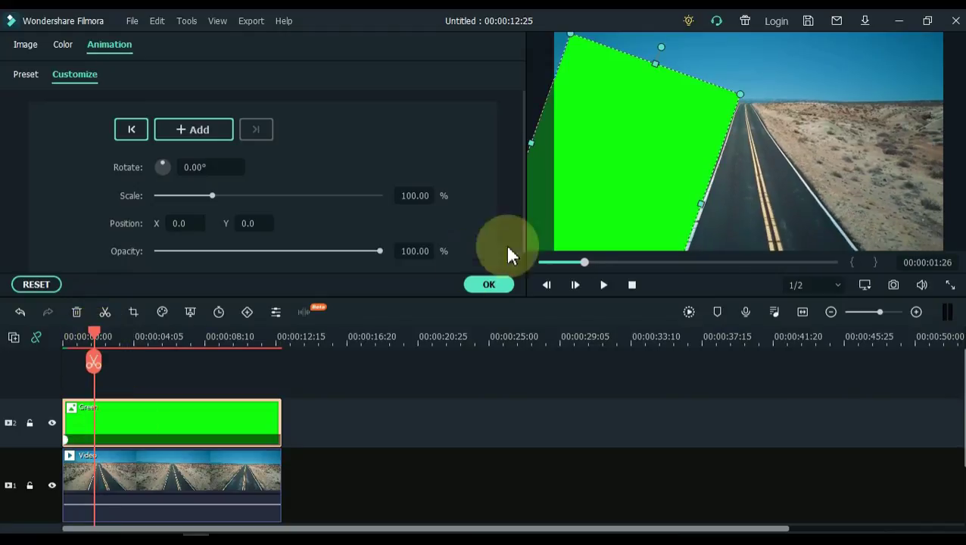
pyautogui.moveTo(703, 202); pyautogui.dragTo(697, 202)
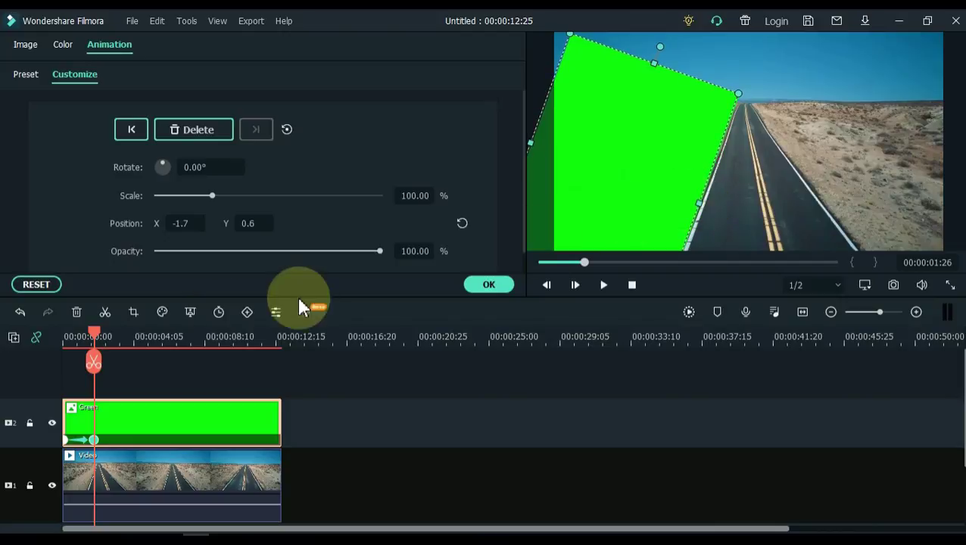
# Realign the green layer at 00:00:03:15 to about -2.90° rotation, 102.37% scale, X 1.4, Y -0.5, and add another keyframe at 00:00:05:16.
pyautogui.moveTo(94, 336); pyautogui.dragTo(122, 335)
pyautogui.click(139, 414)
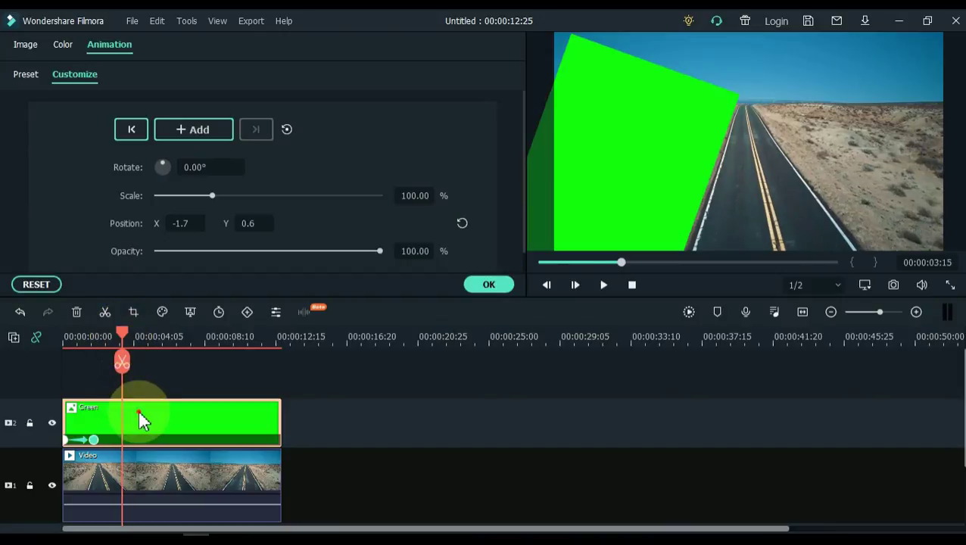
pyautogui.moveTo(696, 200); pyautogui.dragTo(705, 202)
pyautogui.moveTo(661, 47); pyautogui.dragTo(652, 43)
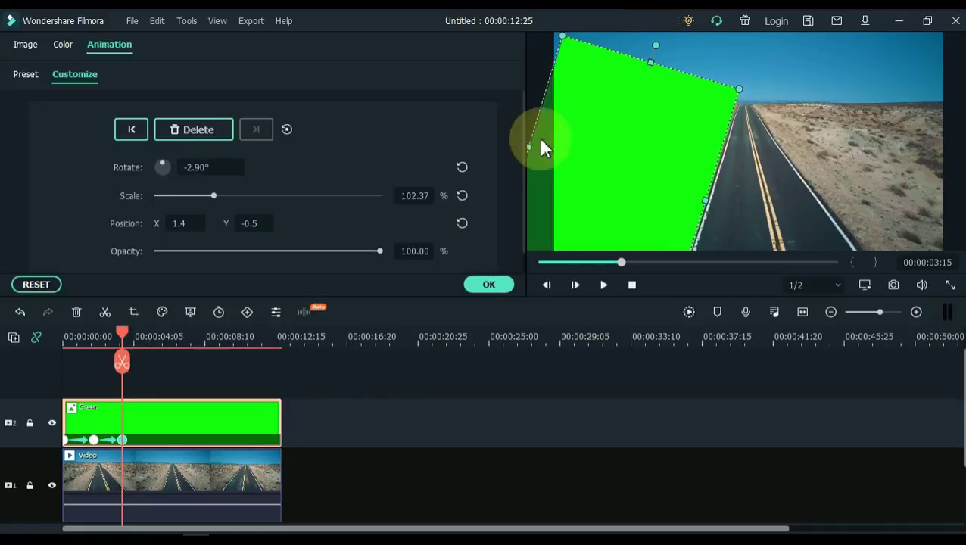
pyautogui.click(157, 344)
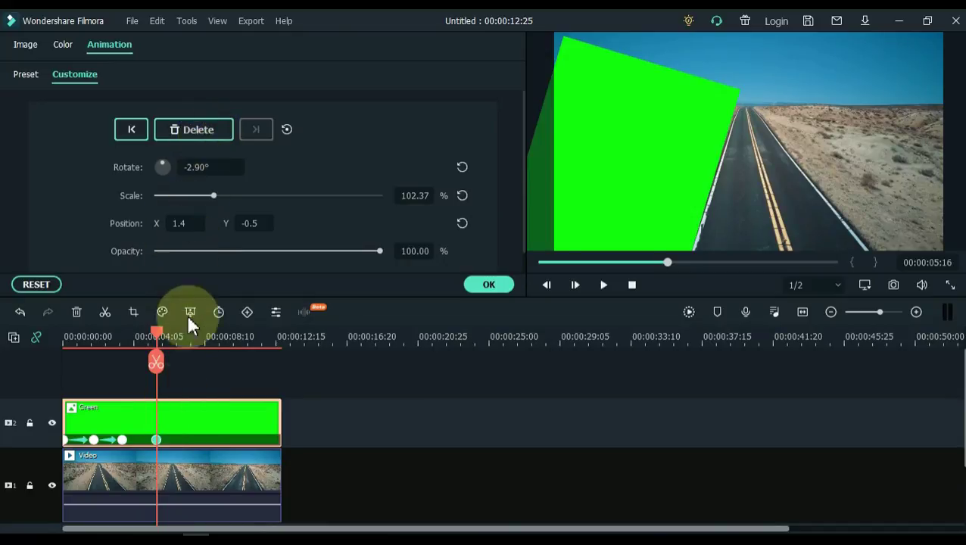
# Keyframe the green layer at 00:00:06:25 along the road's left edge with about 6.04° rotation, 101.71% scale, X -9.8, Y 5.8.
pyautogui.moveTo(158, 330); pyautogui.dragTo(183, 336)
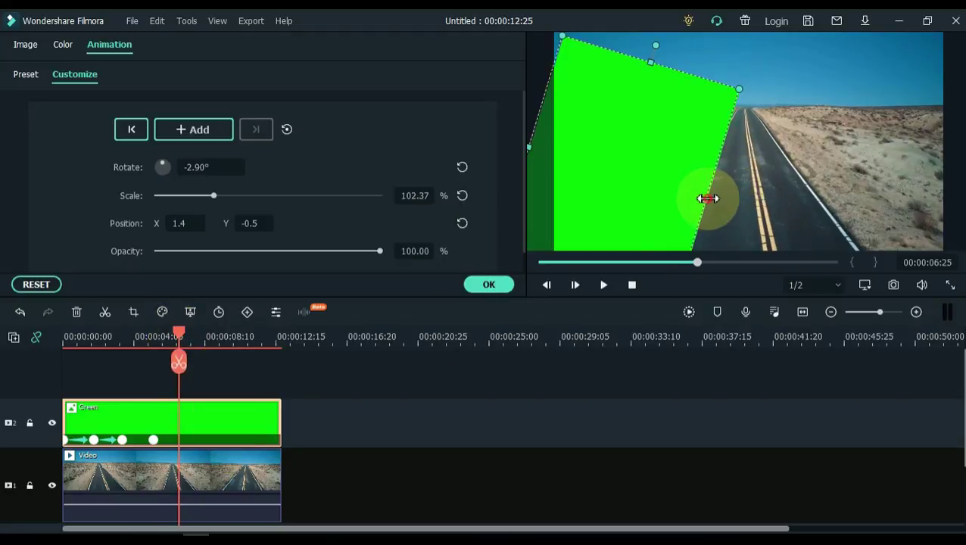
pyautogui.moveTo(708, 198); pyautogui.dragTo(688, 196)
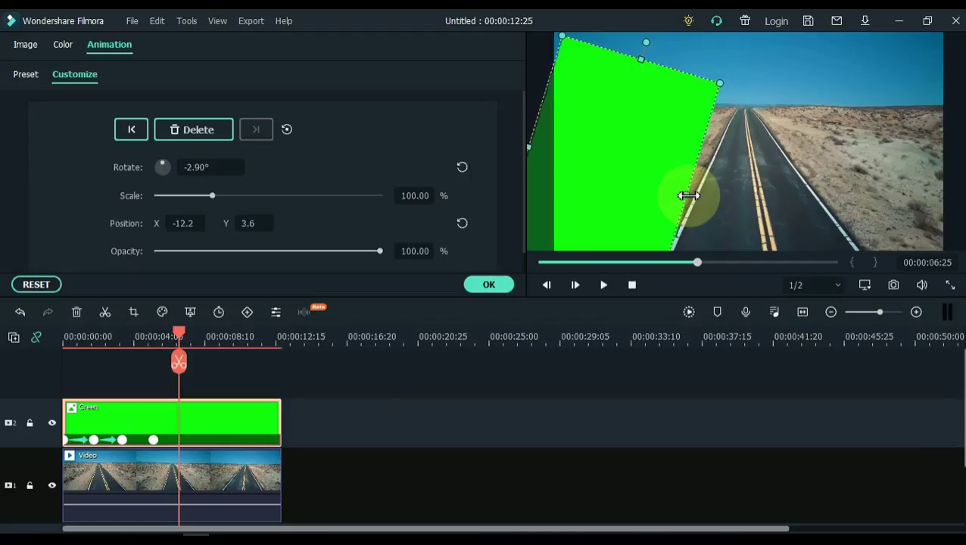
pyautogui.moveTo(647, 41); pyautogui.dragTo(663, 41)
pyautogui.moveTo(742, 106); pyautogui.dragTo(733, 92)
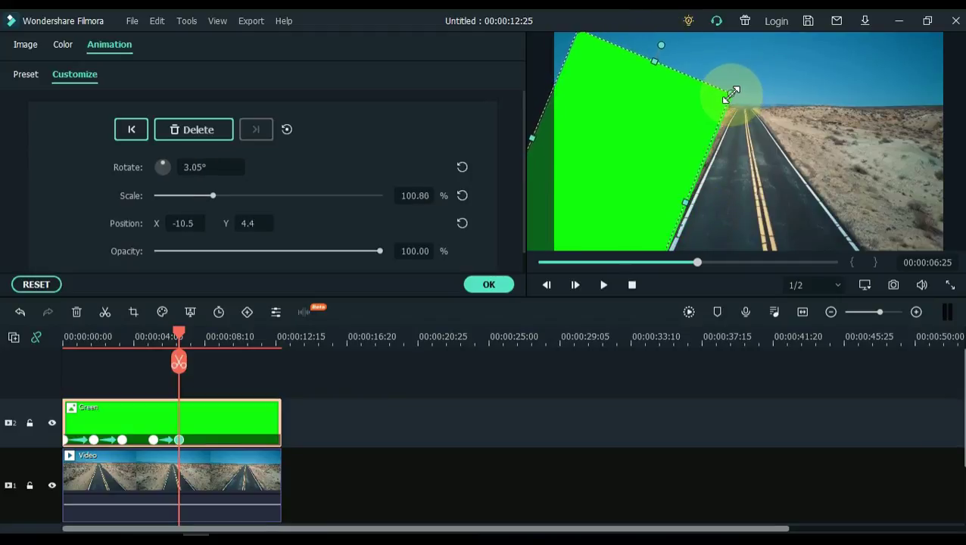
pyautogui.moveTo(674, 49); pyautogui.dragTo(671, 44)
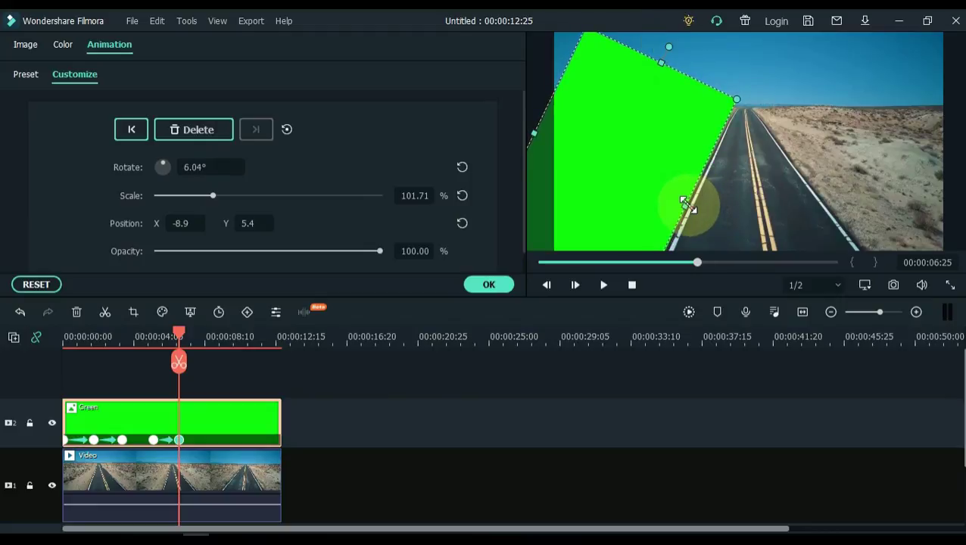
pyautogui.moveTo(687, 203); pyautogui.dragTo(680, 200)
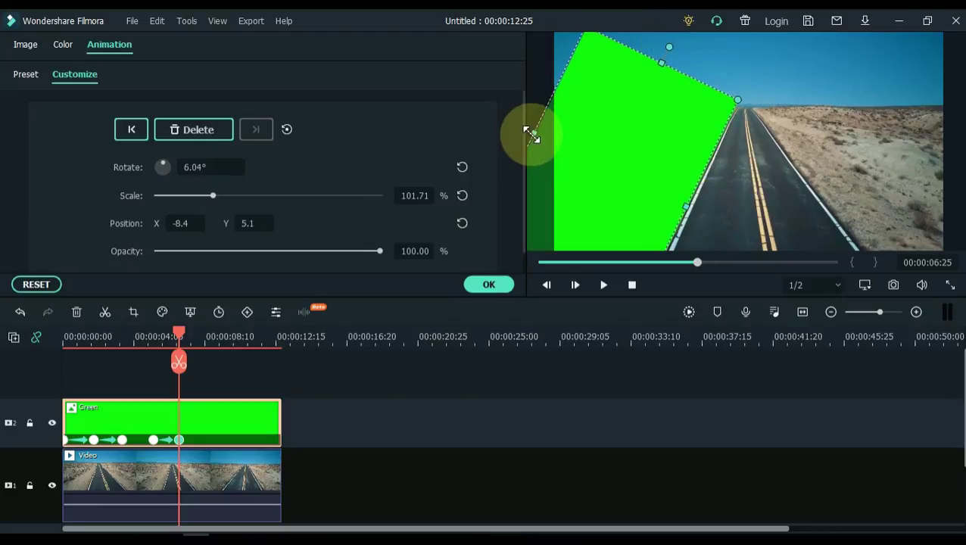
# Keyframe the green layer at 00:00:08:15 along the road's left edge with about 17.19° rotation, 107.17% scale, X -25.9, Y 21.0.
pyautogui.moveTo(178, 331); pyautogui.dragTo(206, 331)
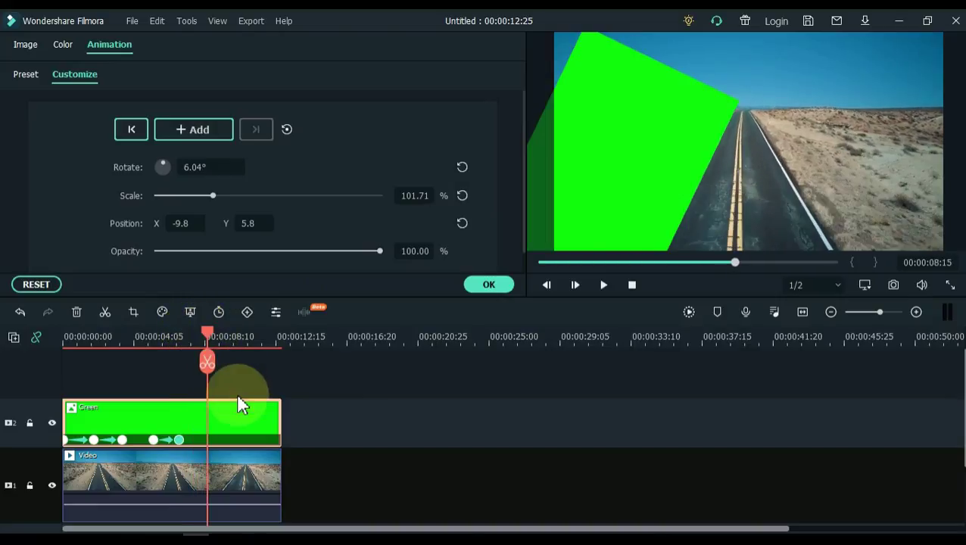
pyautogui.moveTo(681, 199); pyautogui.dragTo(631, 205)
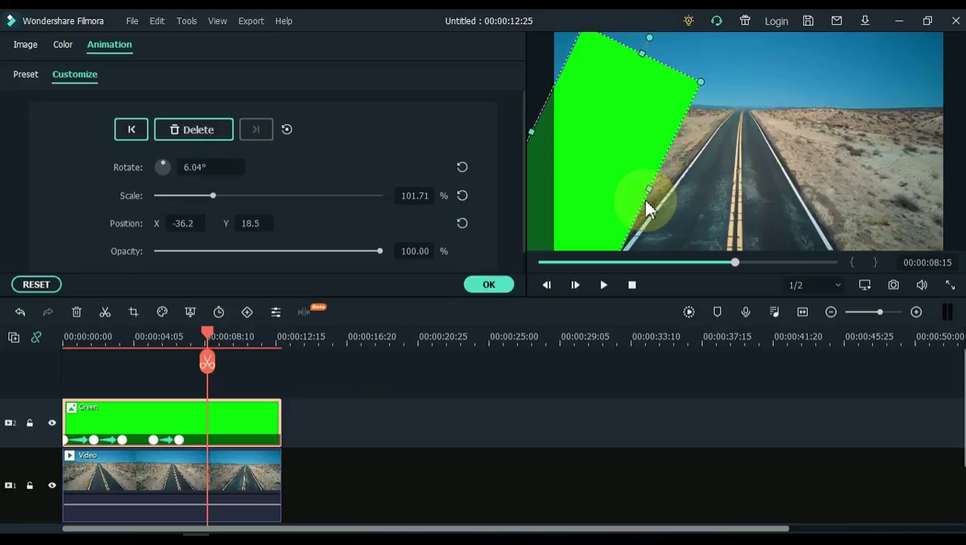
pyautogui.moveTo(647, 37); pyautogui.dragTo(679, 45)
pyautogui.moveTo(669, 236); pyautogui.dragTo(658, 204)
pyautogui.moveTo(666, 69); pyautogui.dragTo(678, 71)
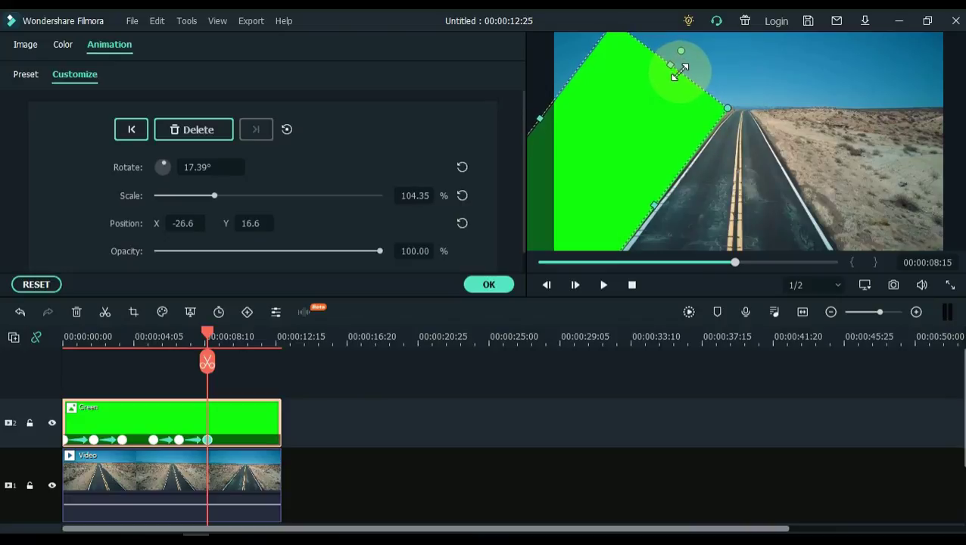
pyautogui.moveTo(540, 114); pyautogui.dragTo(536, 117)
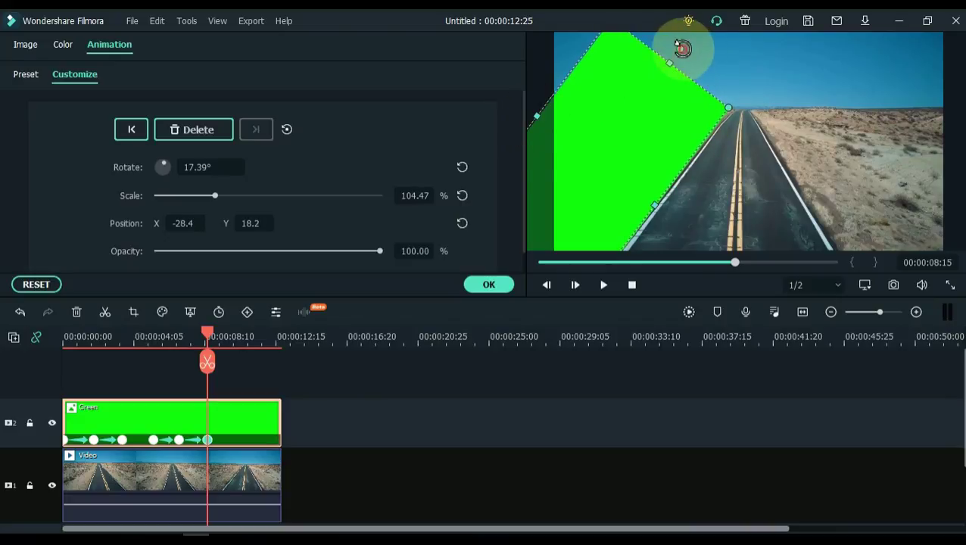
pyautogui.moveTo(685, 47); pyautogui.dragTo(692, 54)
pyautogui.moveTo(715, 115); pyautogui.dragTo(732, 103)
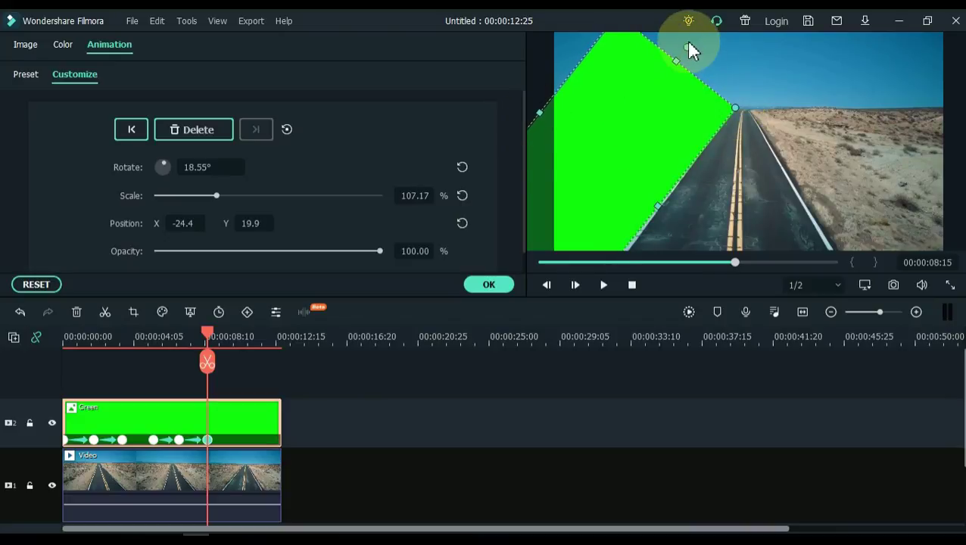
pyautogui.moveTo(655, 203); pyautogui.dragTo(656, 213)
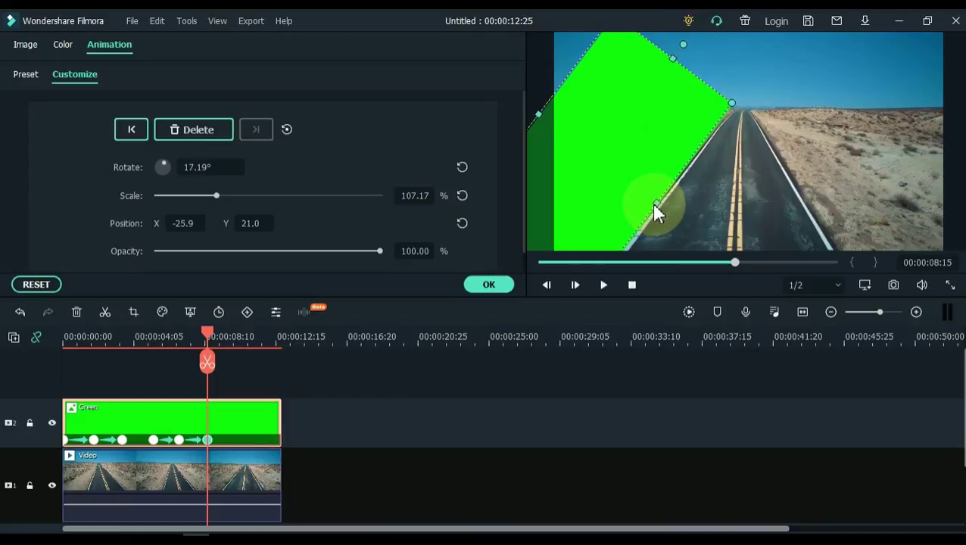
# Keyframe the green layer at 00:00:09:27 along the road's left edge with about 25.58° rotation, 111.45% scale, X -33.9, Y 34.9.
pyautogui.click(214, 362)
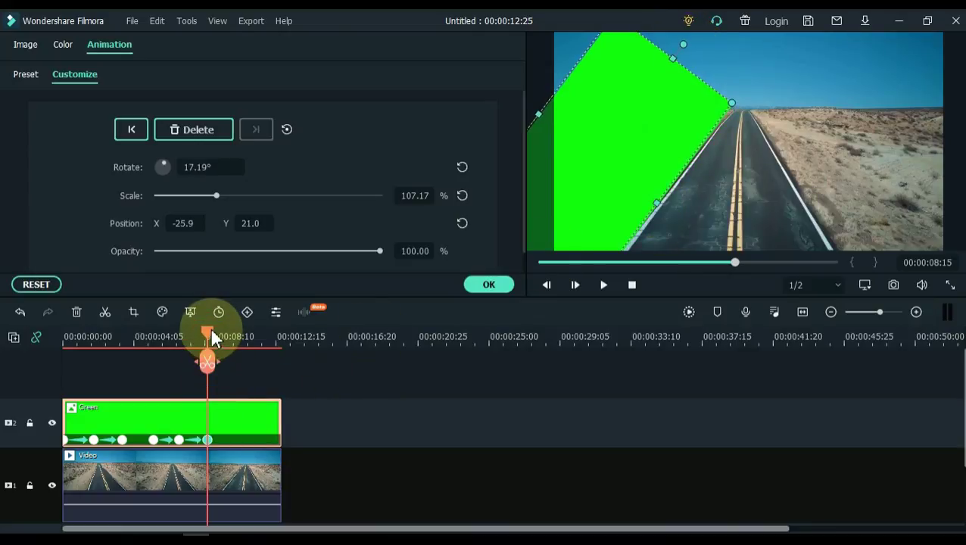
pyautogui.moveTo(211, 333); pyautogui.dragTo(230, 341)
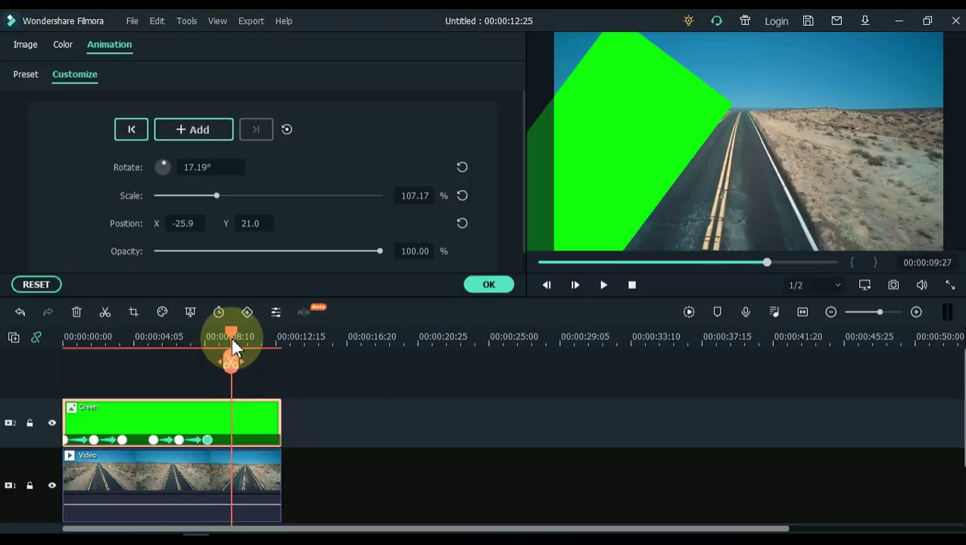
pyautogui.click(249, 419)
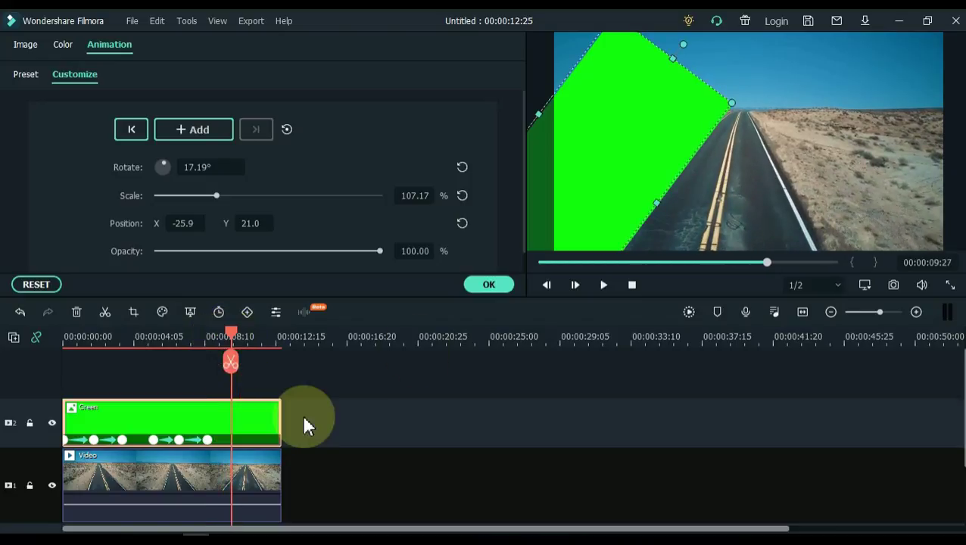
pyautogui.moveTo(646, 200); pyautogui.dragTo(630, 186)
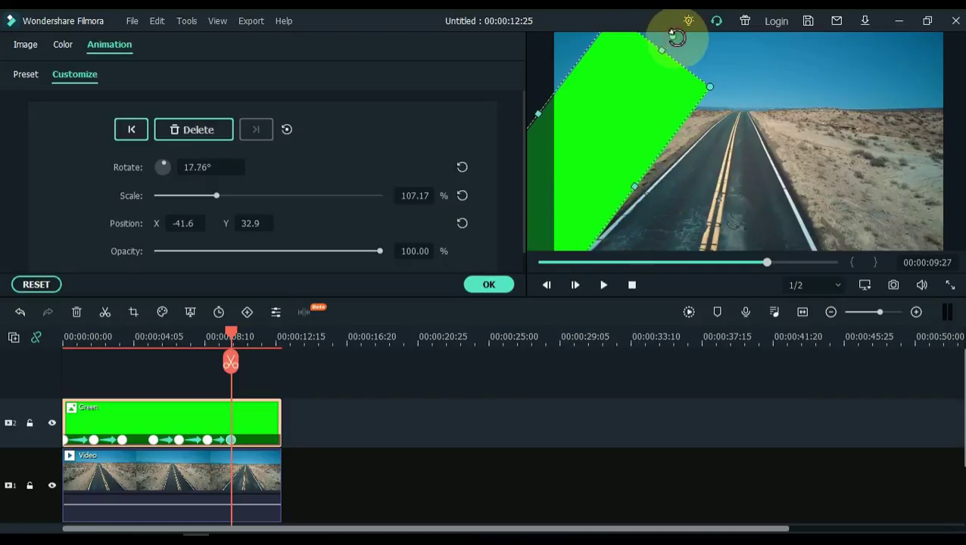
pyautogui.moveTo(676, 38); pyautogui.dragTo(693, 42)
pyautogui.moveTo(625, 188); pyautogui.dragTo(634, 191)
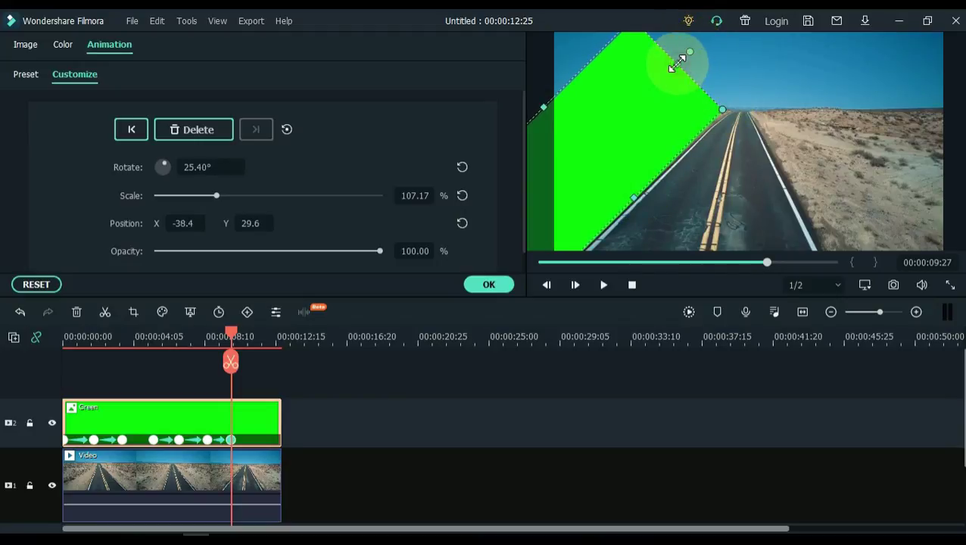
pyautogui.moveTo(679, 60); pyautogui.dragTo(694, 47)
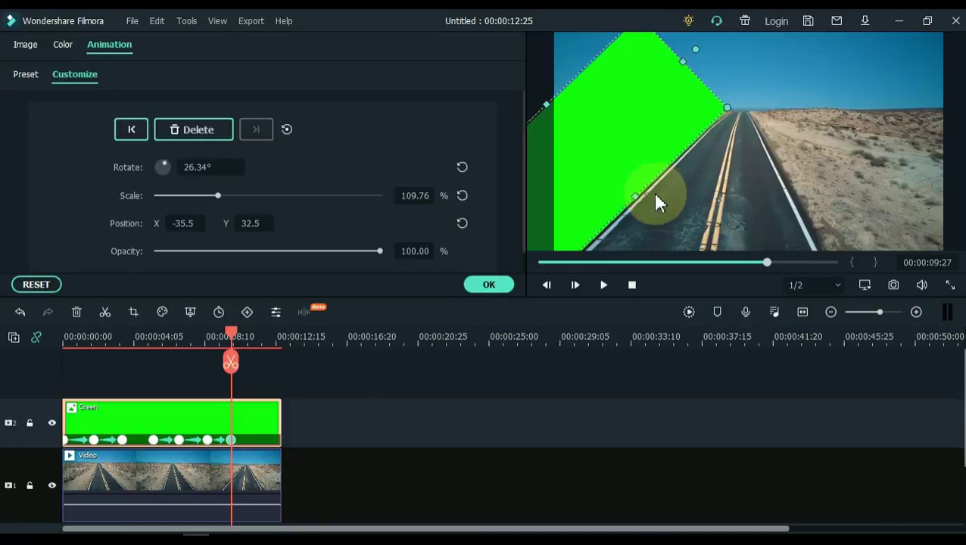
pyautogui.moveTo(727, 107); pyautogui.dragTo(731, 105)
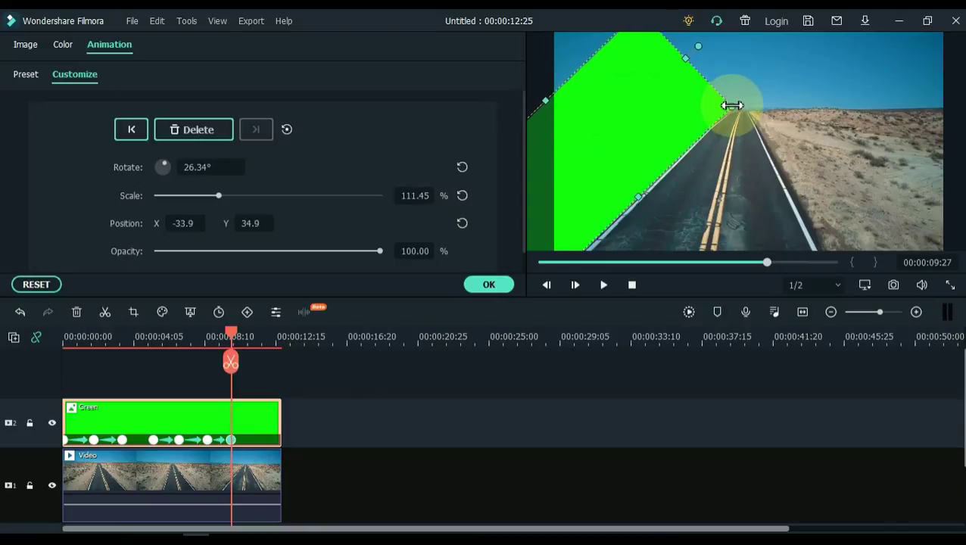
pyautogui.moveTo(699, 43); pyautogui.dragTo(696, 45)
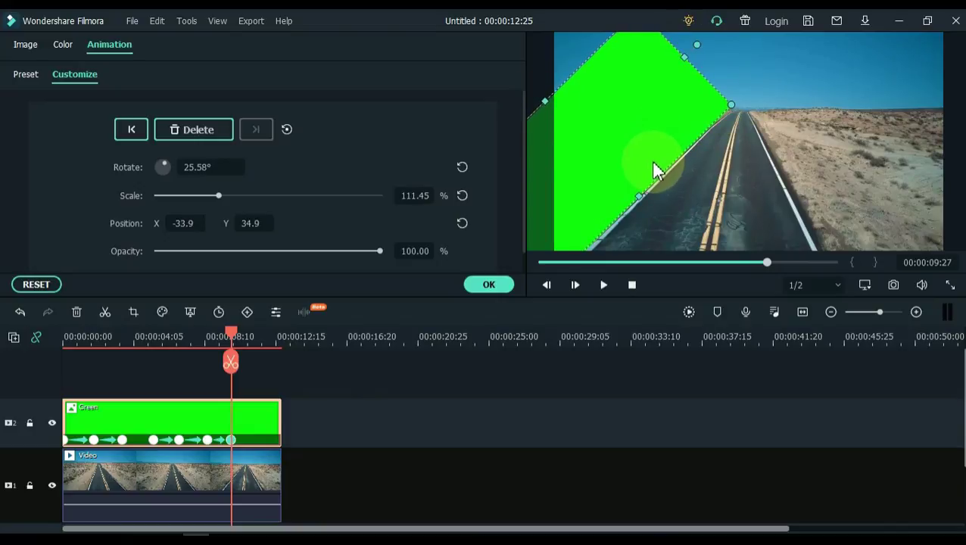
# Keyframe the green layer at 00:00:11:05 along the road's left edge with about 30.99° rotation, X -42.1, Y 42.7.
pyautogui.moveTo(233, 338); pyautogui.dragTo(252, 345)
pyautogui.click(259, 427)
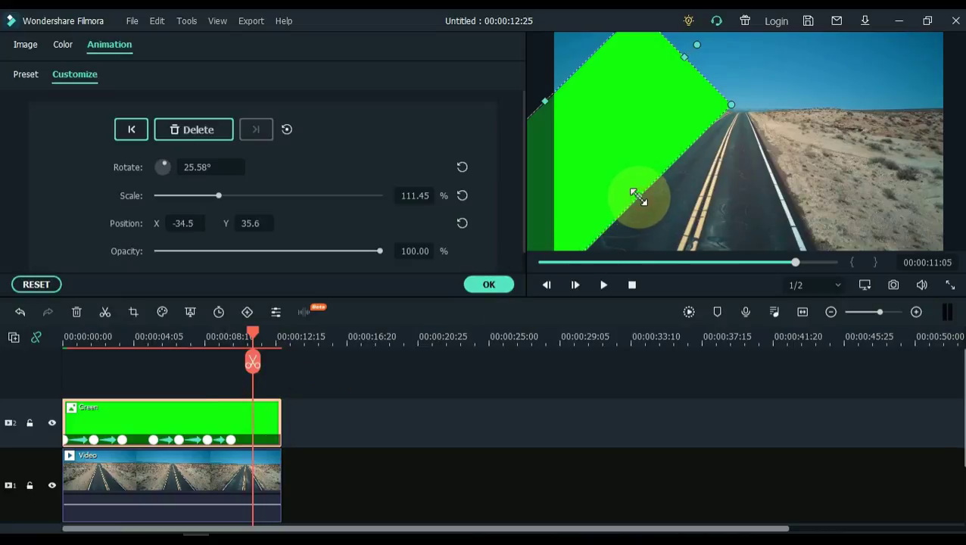
pyautogui.moveTo(638, 196); pyautogui.dragTo(624, 183)
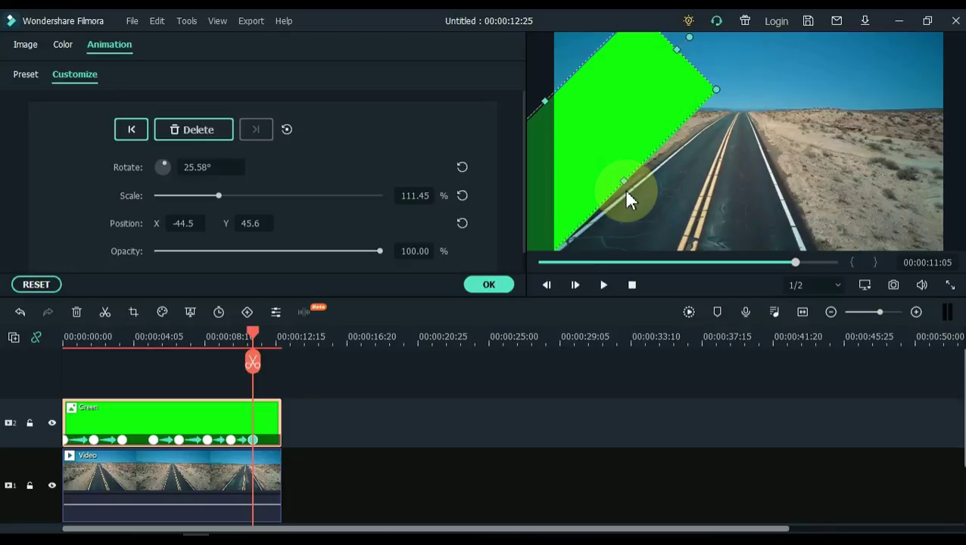
pyautogui.moveTo(691, 37); pyautogui.dragTo(707, 49)
pyautogui.moveTo(622, 193)
pyautogui.mouseDown()
pyautogui.moveTo(617, 185)
pyautogui.moveTo(626, 189)
pyautogui.mouseUp()
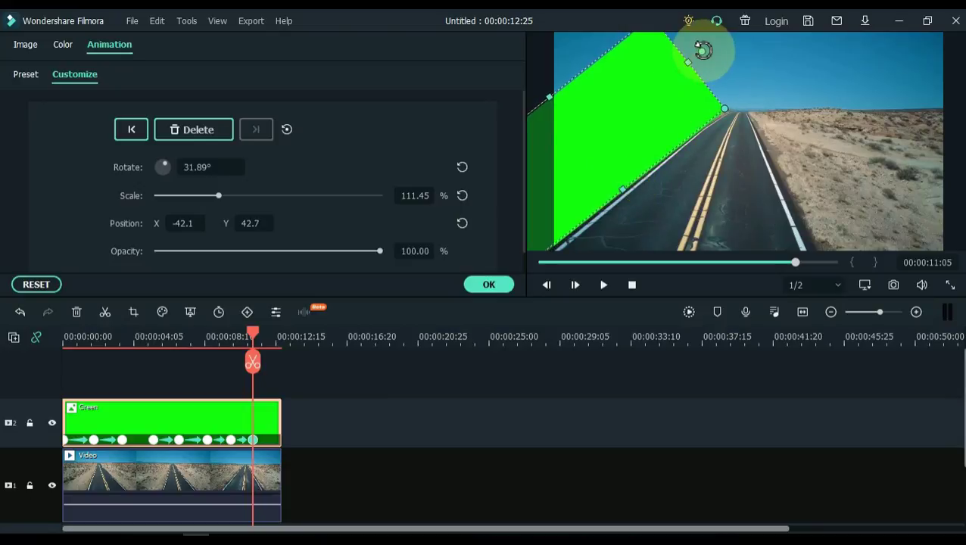
pyautogui.moveTo(704, 49); pyautogui.dragTo(699, 47)
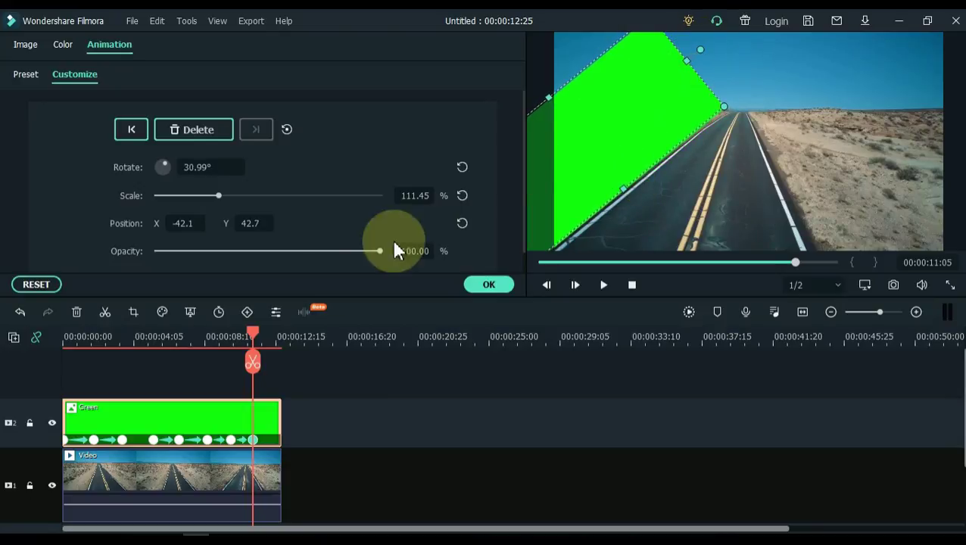
# Keyframe the green layer at 00:00:12:21 along the road's left edge with about 36.08° rotation, 114.72% scale, X -44.4, Y 53.2.
pyautogui.moveTo(264, 326)
pyautogui.mouseDown()
pyautogui.moveTo(257, 335)
pyautogui.moveTo(278, 333)
pyautogui.mouseUp()
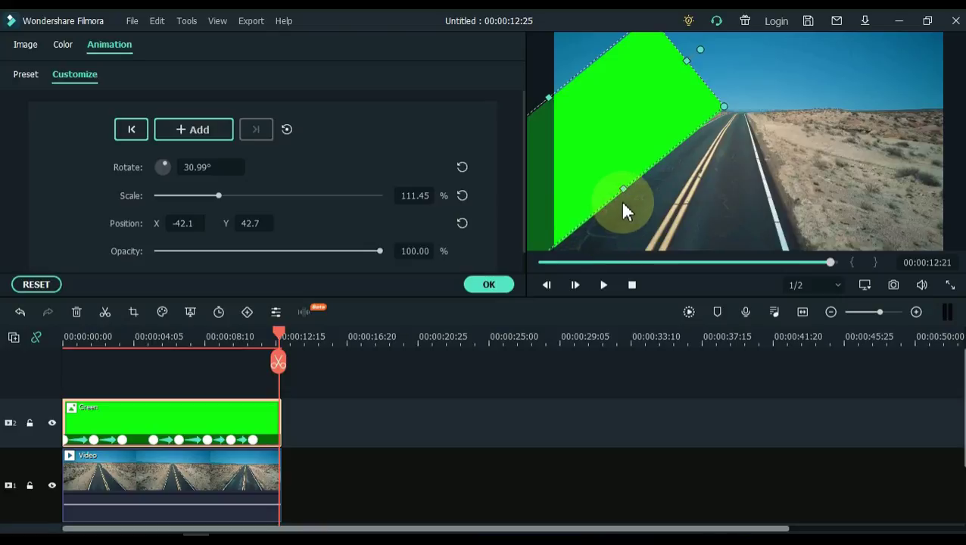
pyautogui.moveTo(621, 189)
pyautogui.mouseDown()
pyautogui.moveTo(610, 173)
pyautogui.moveTo(610, 183)
pyautogui.mouseUp()
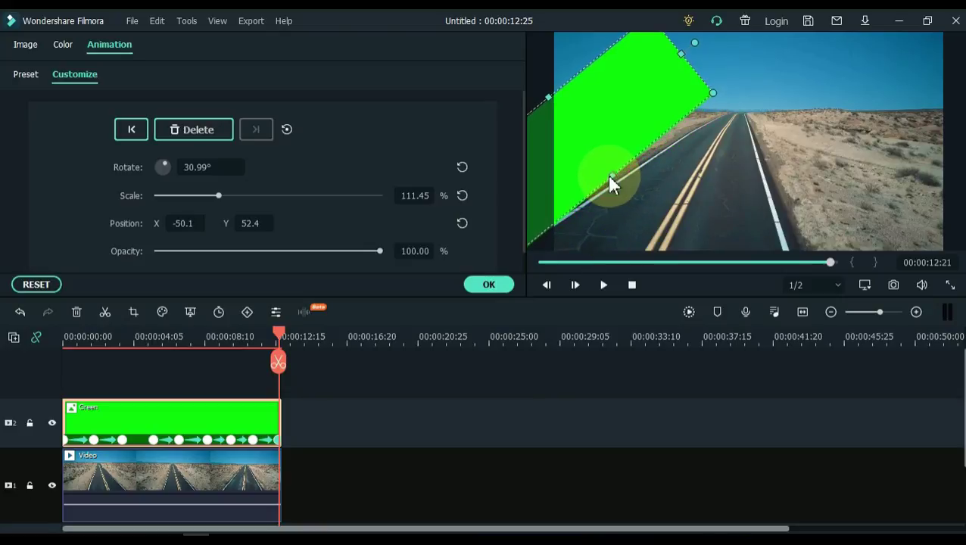
pyautogui.moveTo(694, 39); pyautogui.dragTo(711, 48)
pyautogui.moveTo(610, 173); pyautogui.dragTo(613, 179)
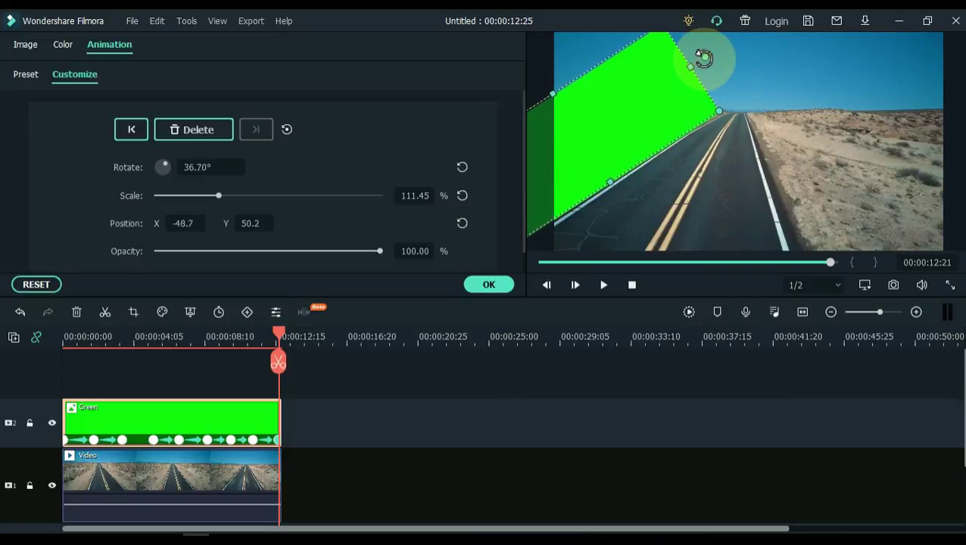
pyautogui.moveTo(703, 58); pyautogui.dragTo(697, 72)
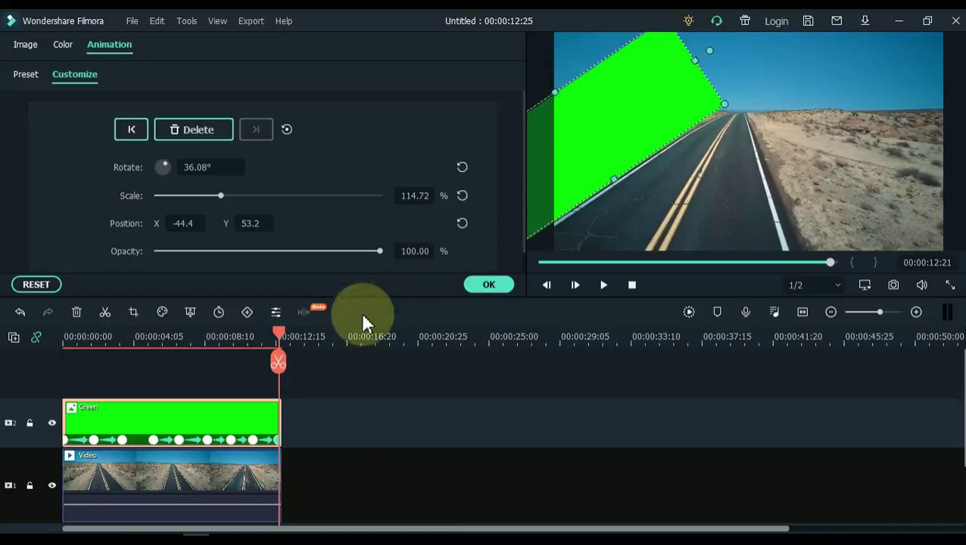
# Move the green layer's last keyframe to the end of the clip and apply the animation.
pyautogui.scroll(3, 432, 329)
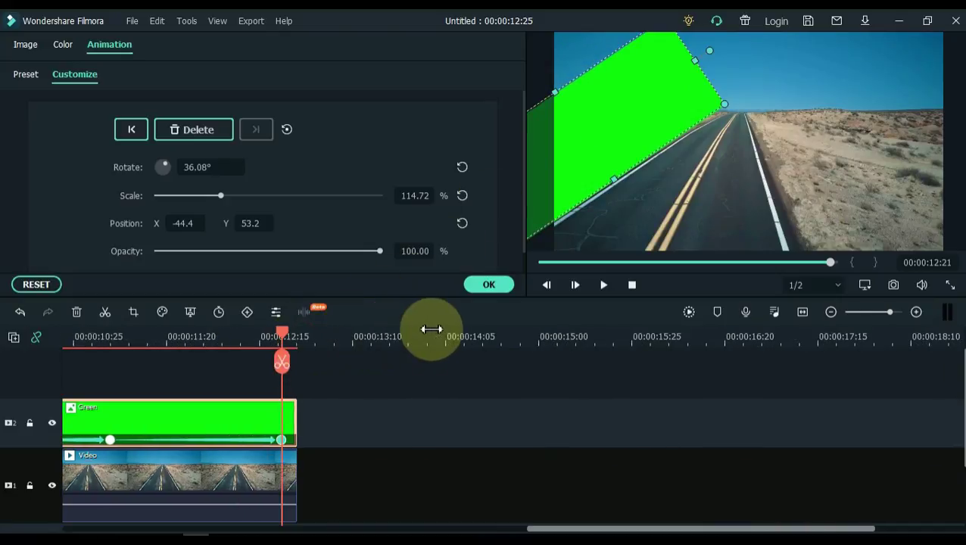
pyautogui.moveTo(280, 443)
pyautogui.mouseDown()
pyautogui.moveTo(313, 441)
pyautogui.moveTo(299, 445)
pyautogui.mouseUp()
pyautogui.click(294, 442)
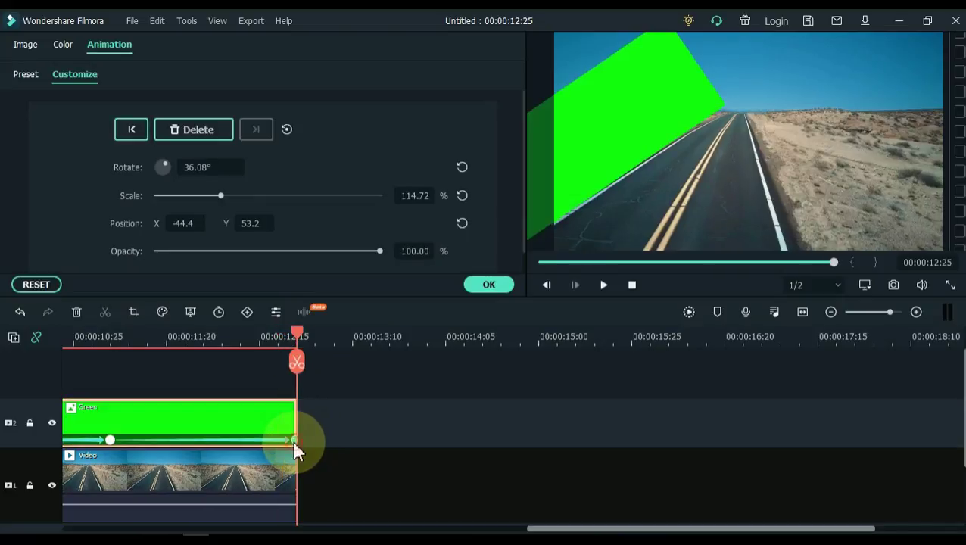
pyautogui.click(488, 284)
# Add a second Green sample color on a new track from the start and extend it to the video's end at 00:00:12:25.
pyautogui.click(803, 316)
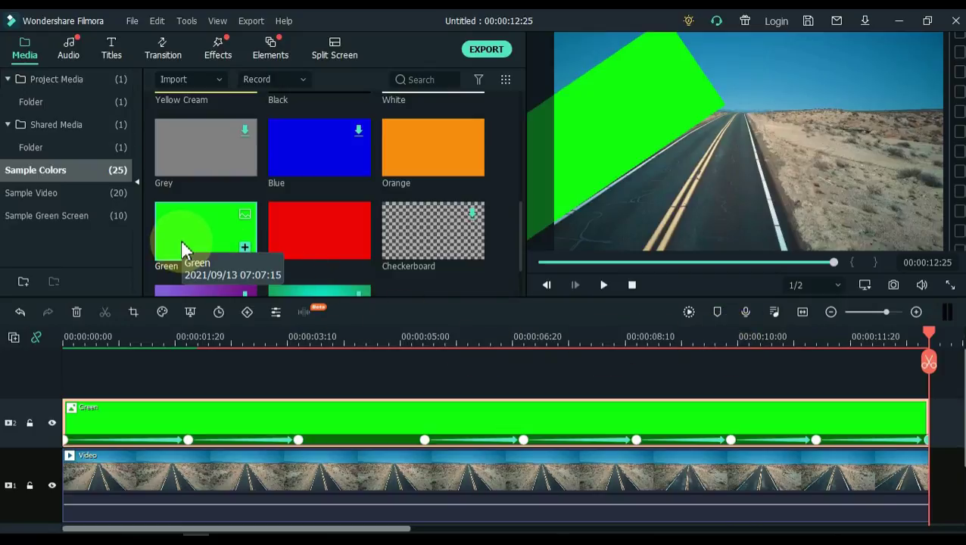
pyautogui.moveTo(186, 253); pyautogui.dragTo(60, 384)
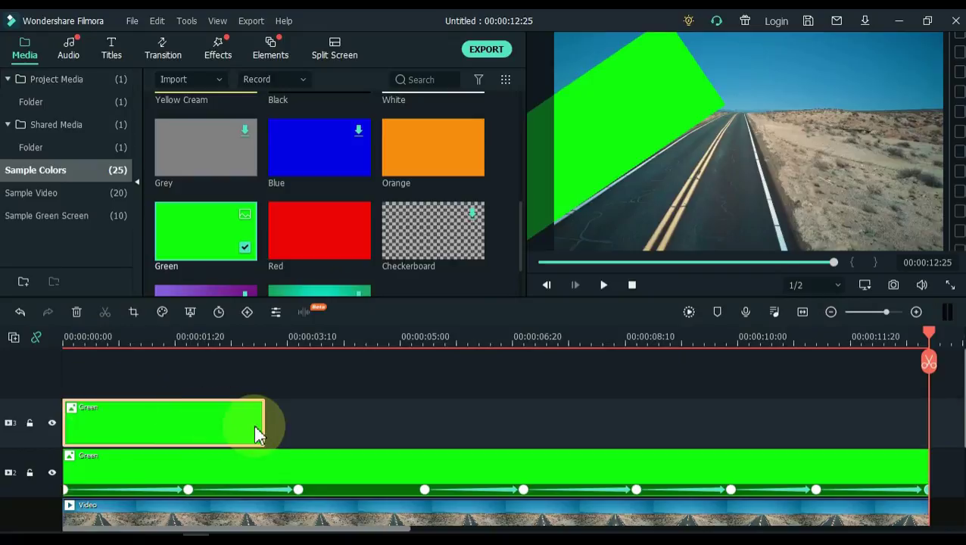
pyautogui.moveTo(265, 426); pyautogui.dragTo(929, 417)
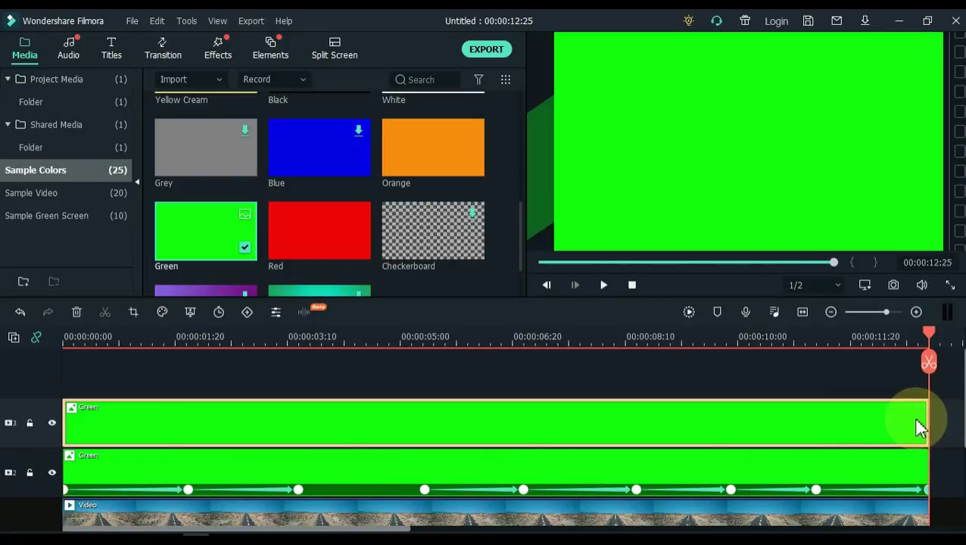
# Keyframe the second green layer at 00:00:00:00 along the road's right edge with about -42.86° rotation, 117.58% scale, X 195.8, Y 0.7.
pyautogui.press('Home')
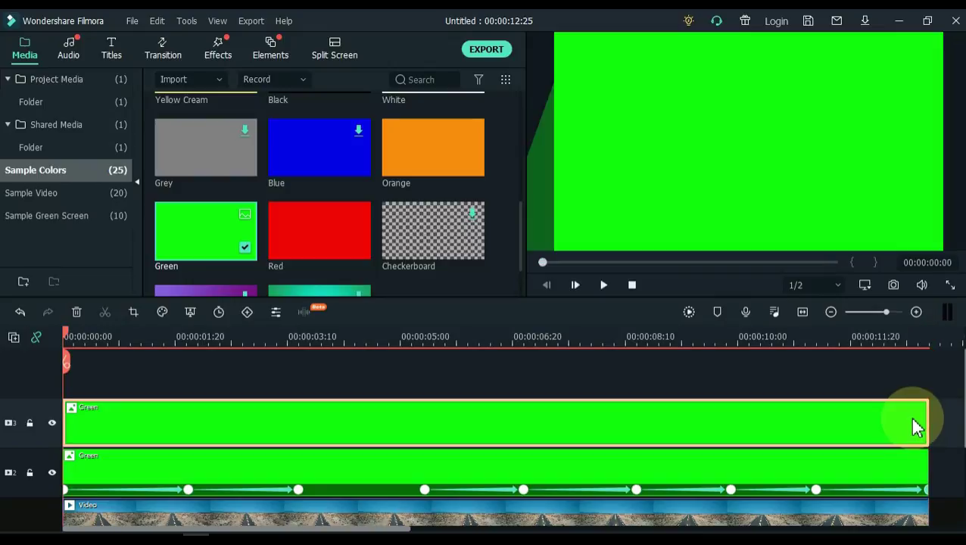
pyautogui.doubleClick(101, 424)
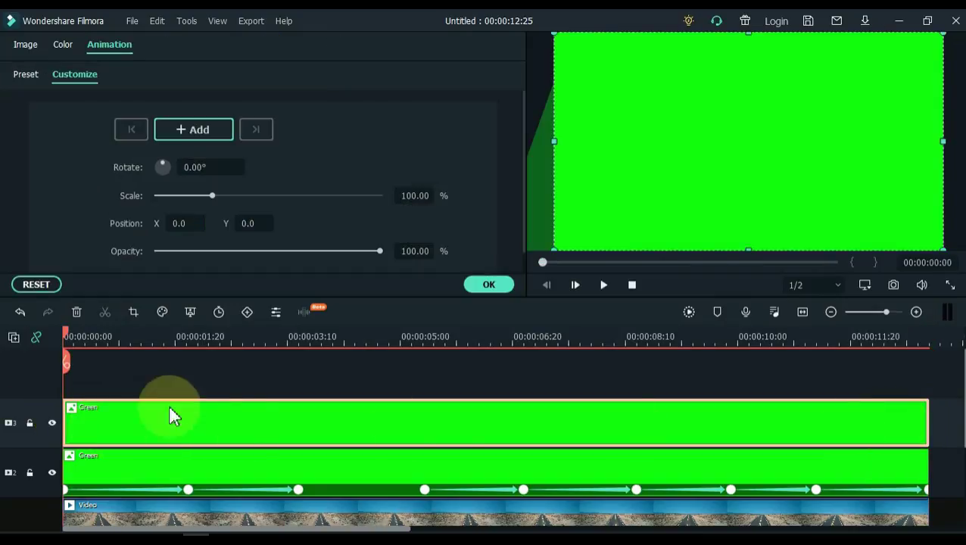
pyautogui.moveTo(554, 143); pyautogui.dragTo(816, 190)
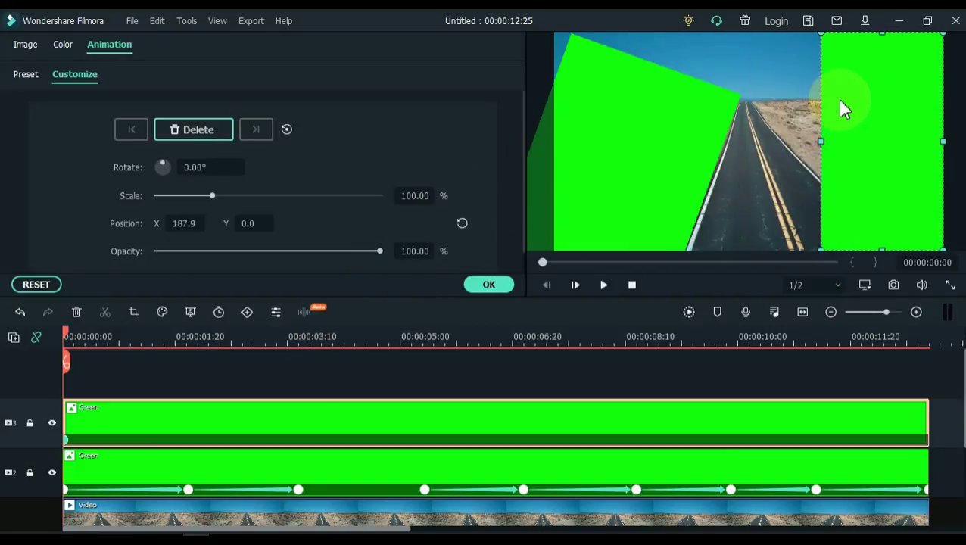
pyautogui.moveTo(882, 34); pyautogui.dragTo(784, 53)
pyautogui.moveTo(953, 227); pyautogui.dragTo(836, 190)
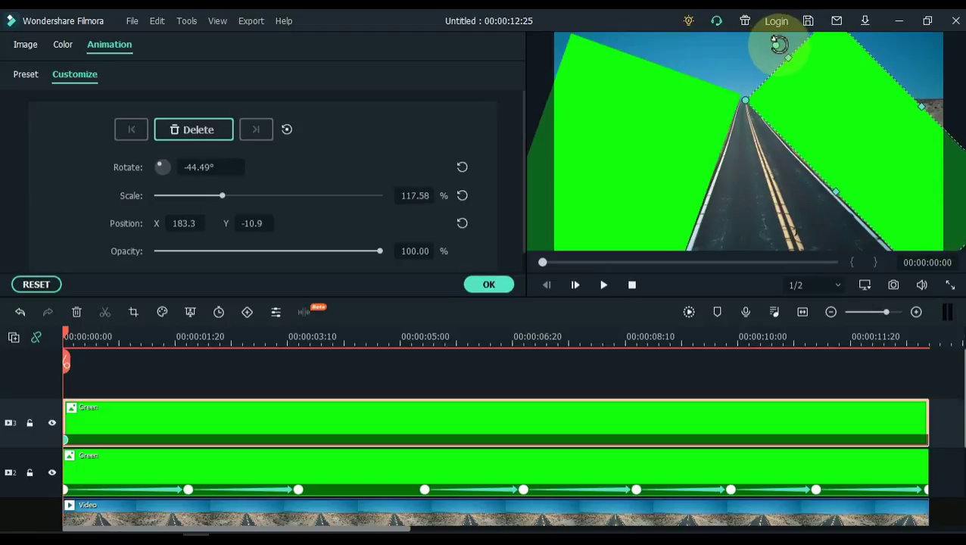
pyautogui.moveTo(778, 43); pyautogui.dragTo(781, 42)
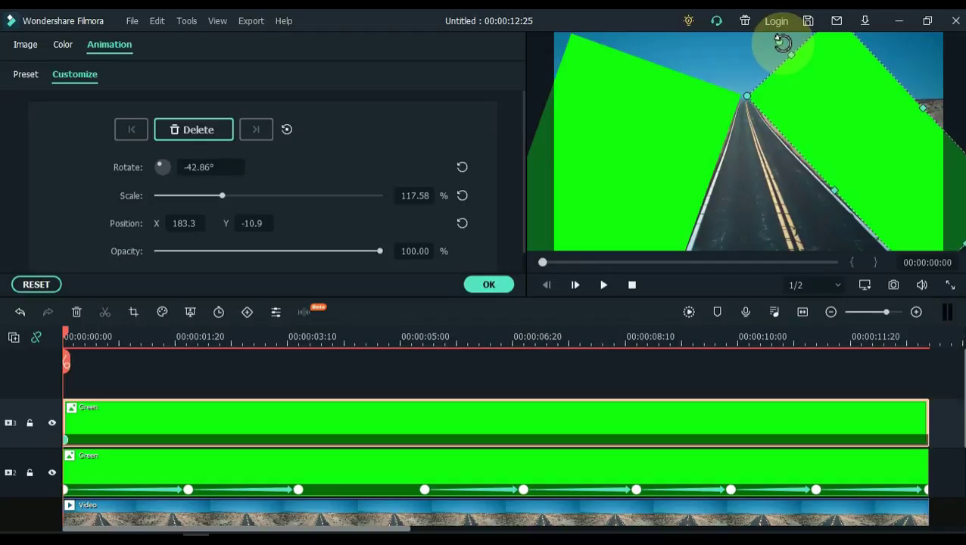
pyautogui.moveTo(927, 104); pyautogui.dragTo(953, 103)
# Keyframe the second green layer at 00:00:01:04 along the road's right edge with about -37.34° rotation, X 188.8, Y -5.7.
pyautogui.moveTo(65, 333); pyautogui.dragTo(139, 339)
pyautogui.click(168, 440)
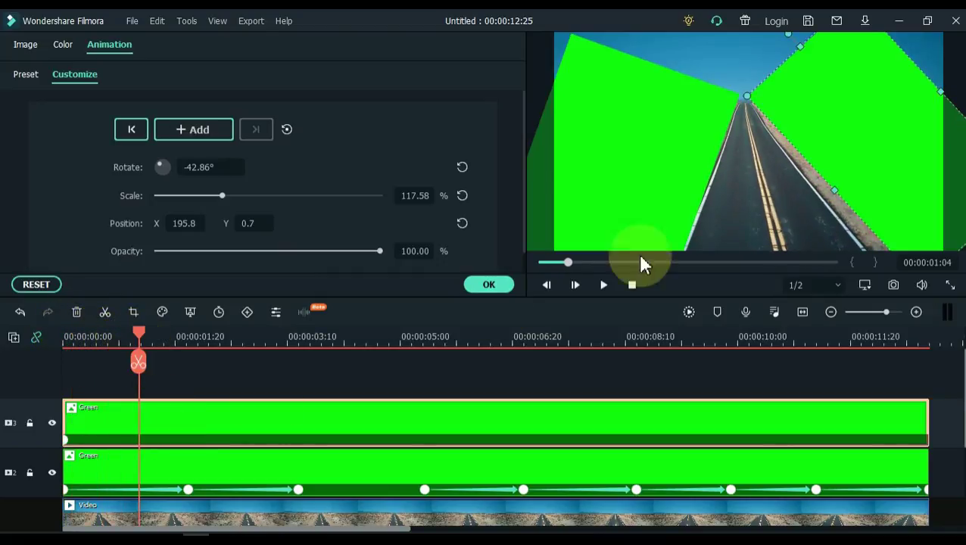
pyautogui.moveTo(828, 190); pyautogui.dragTo(822, 195)
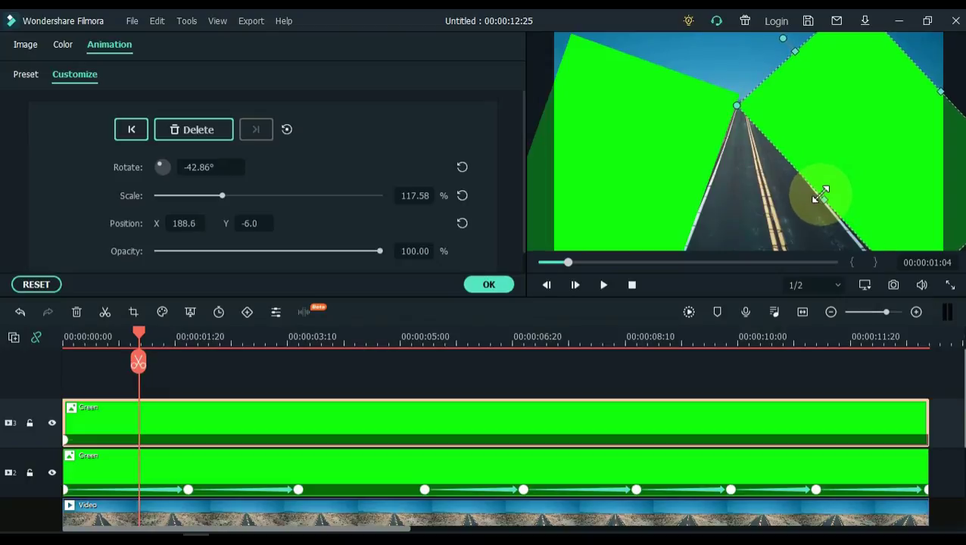
pyautogui.moveTo(782, 38); pyautogui.dragTo(800, 43)
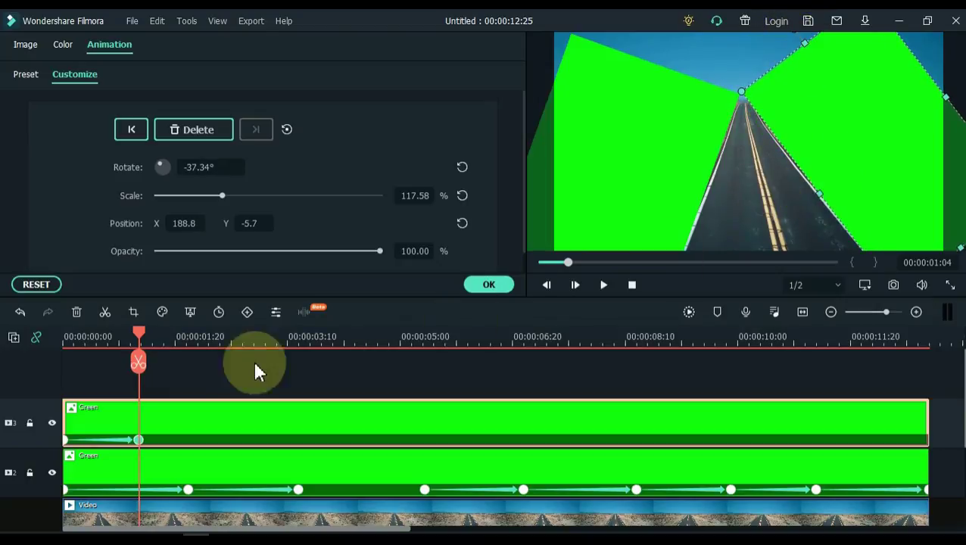
# Keyframe the second green layer at 00:00:02:06 with about -35.47° rotation, X 186.5, Y -7.5, and at 00:00:03:13 with about X 187.5, Y -6.8.
pyautogui.moveTo(136, 333); pyautogui.dragTo(211, 342)
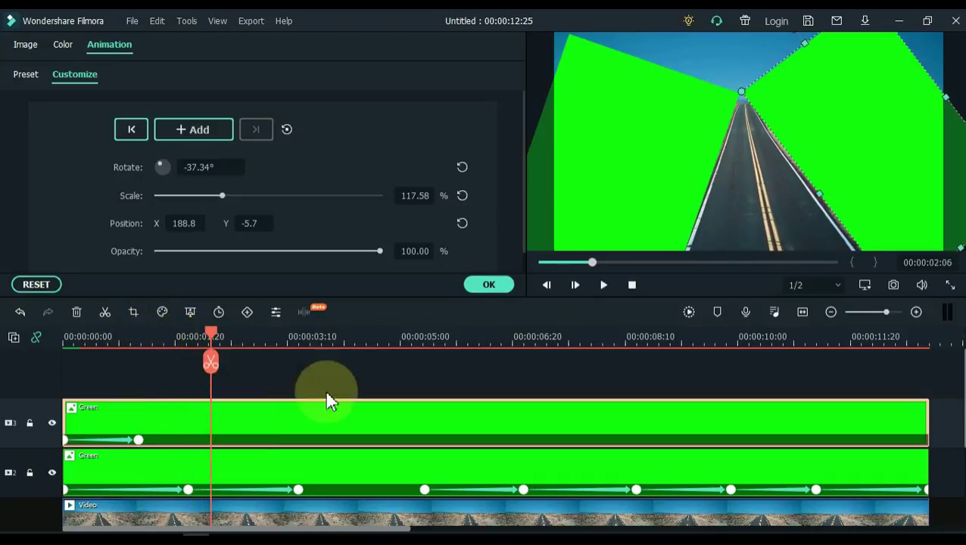
pyautogui.moveTo(815, 192); pyautogui.dragTo(815, 198)
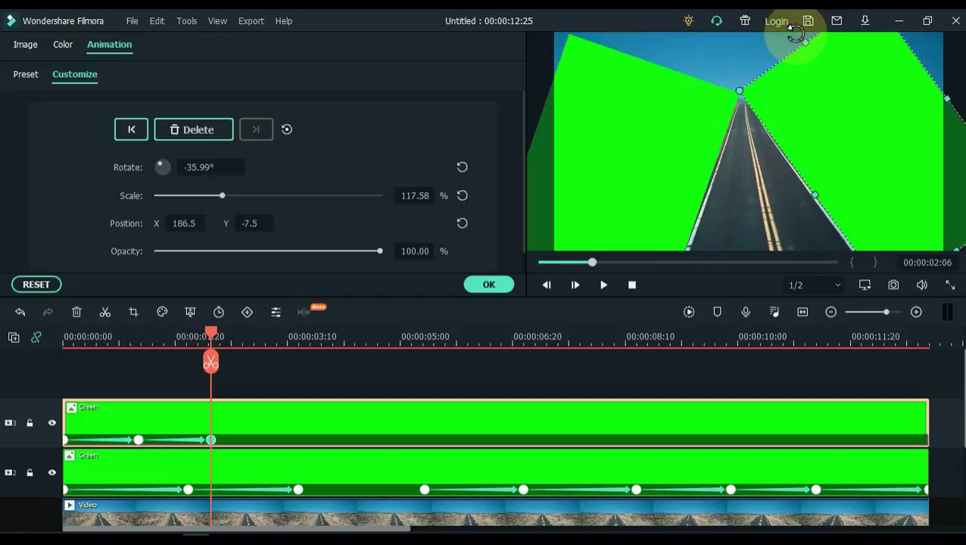
pyautogui.moveTo(210, 334); pyautogui.dragTo(295, 334)
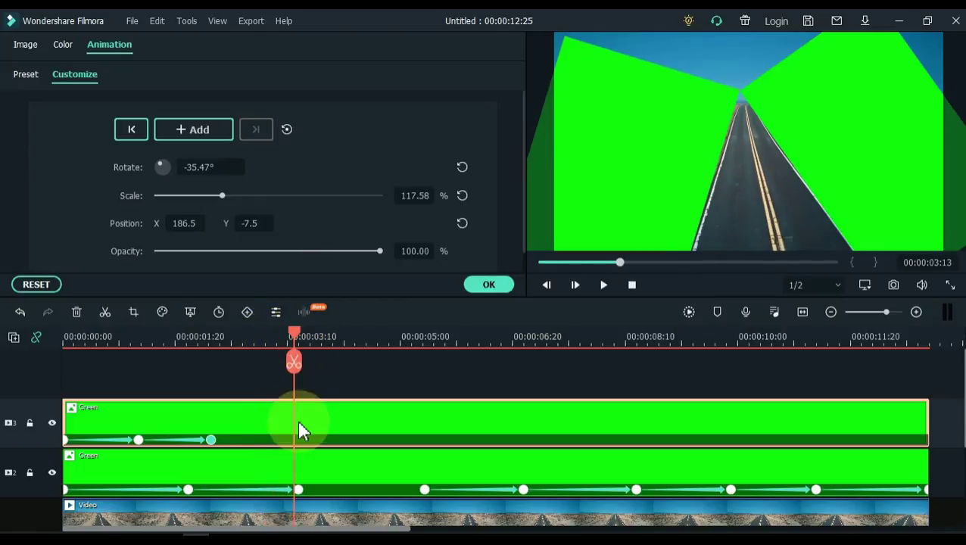
pyautogui.moveTo(813, 196); pyautogui.dragTo(820, 191)
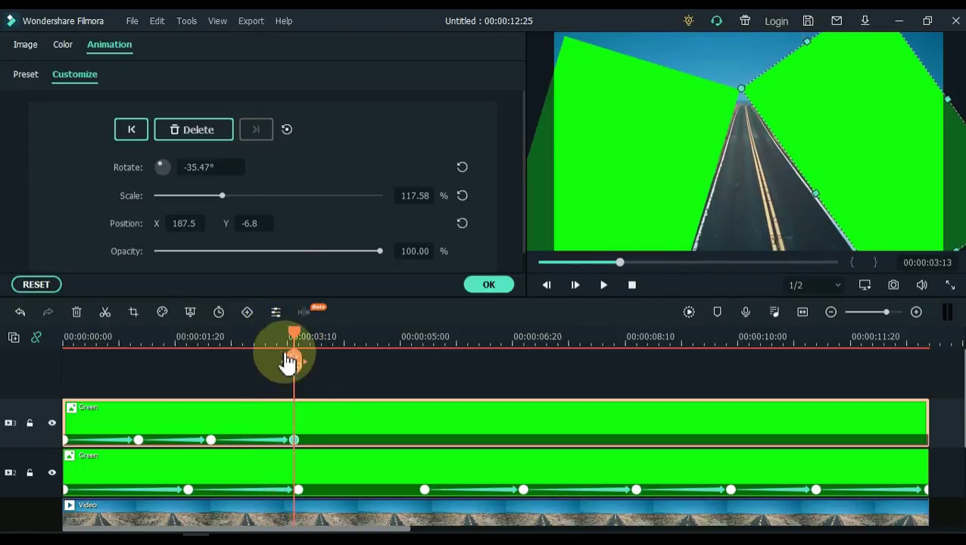
# Keyframe the second green layer at 00:00:04:25 with about X 190.0, Y -5.0, and near 00:00:06:00 with about -38.57° rotation, 114.63% scale, X 193.8, Y -8.8.
pyautogui.moveTo(289, 358); pyautogui.dragTo(388, 343)
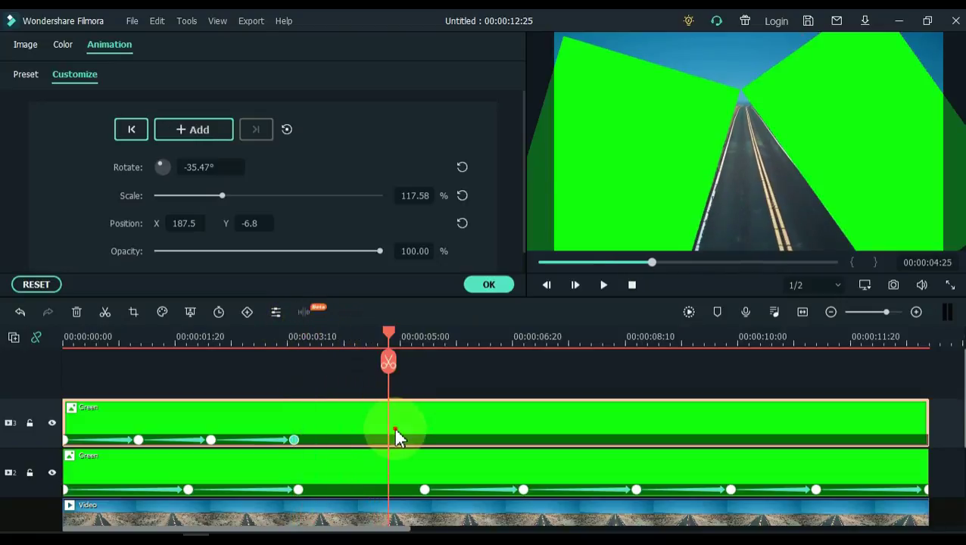
pyautogui.moveTo(817, 193); pyautogui.dragTo(822, 192)
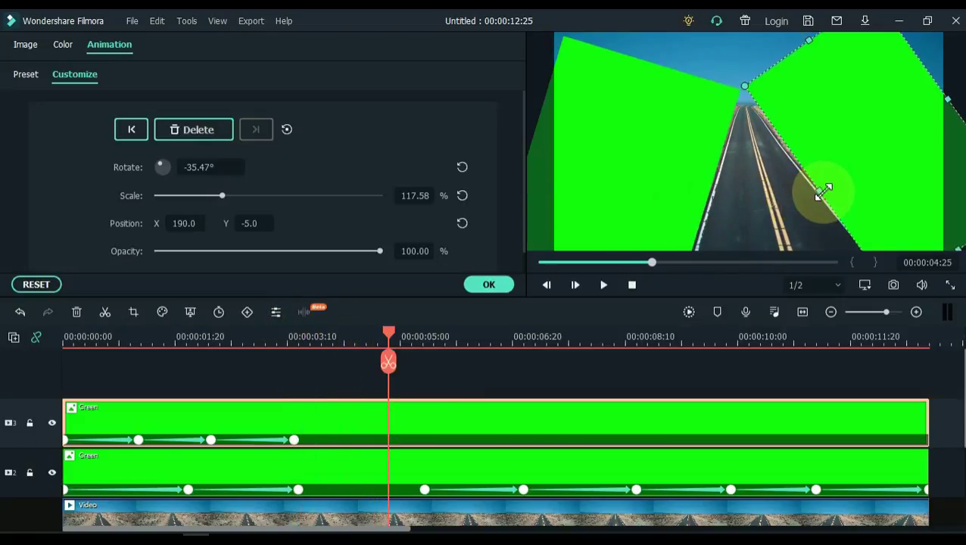
pyautogui.moveTo(810, 40)
pyautogui.mouseDown()
pyautogui.moveTo(800, 33)
pyautogui.moveTo(805, 51)
pyautogui.mouseUp()
pyautogui.moveTo(819, 200); pyautogui.dragTo(821, 196)
# Keyframe the second green layer at 00:00:07:08 with about -35.16° rotation, X 189.1, Y -12.5, and at 00:00:08:03 with about -31.81°, X 185.2, Y -15.3.
pyautogui.moveTo(389, 333); pyautogui.dragTo(552, 338)
pyautogui.click(190, 129)
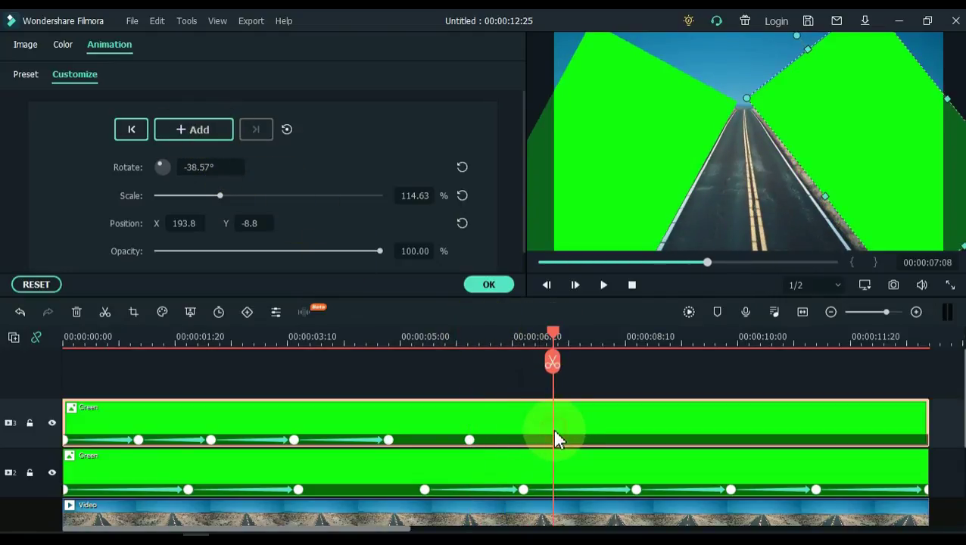
pyautogui.moveTo(826, 212); pyautogui.dragTo(823, 201)
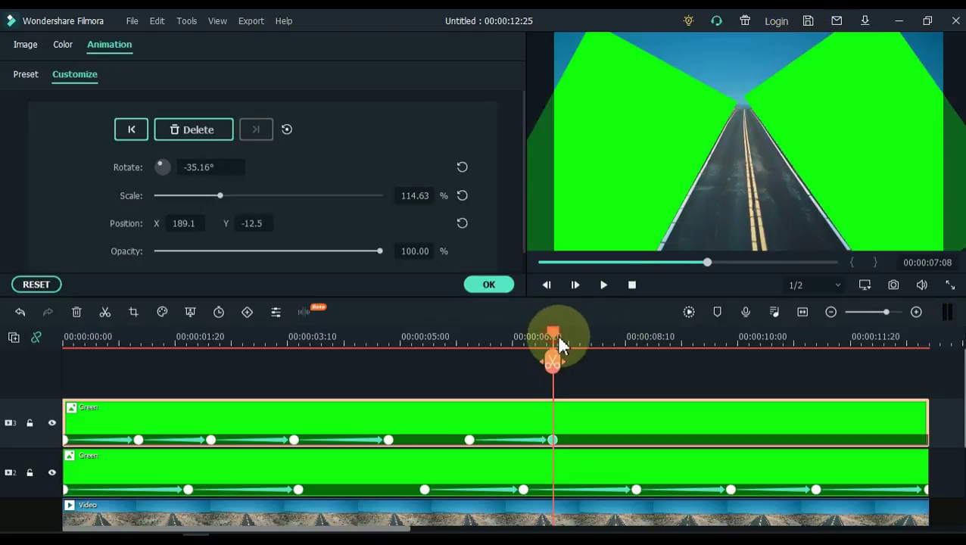
pyautogui.moveTo(560, 347); pyautogui.dragTo(611, 352)
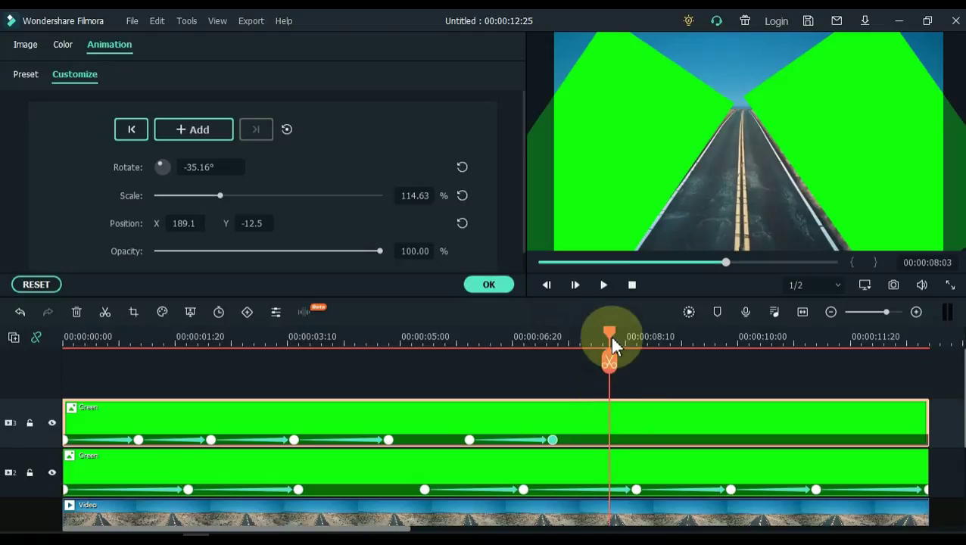
pyautogui.click(622, 422)
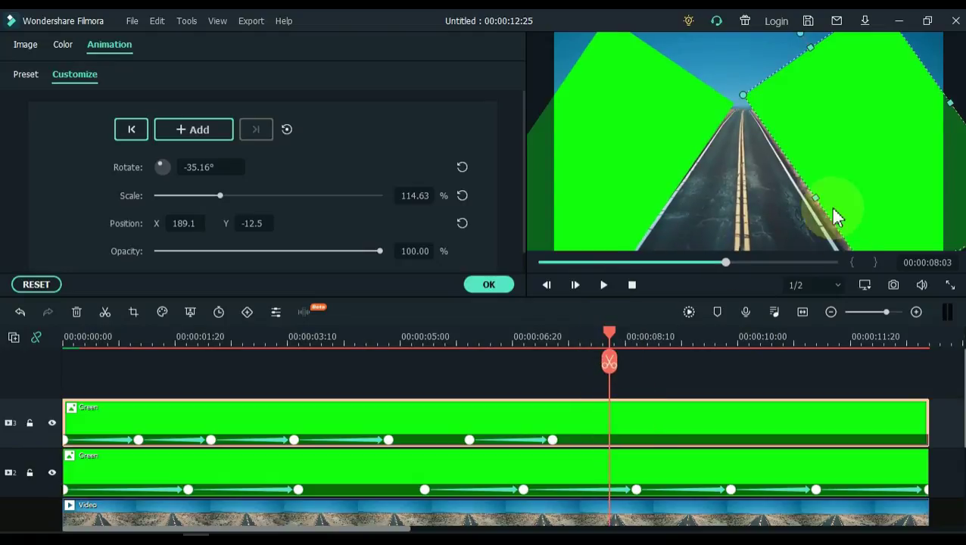
pyautogui.moveTo(816, 196); pyautogui.dragTo(812, 199)
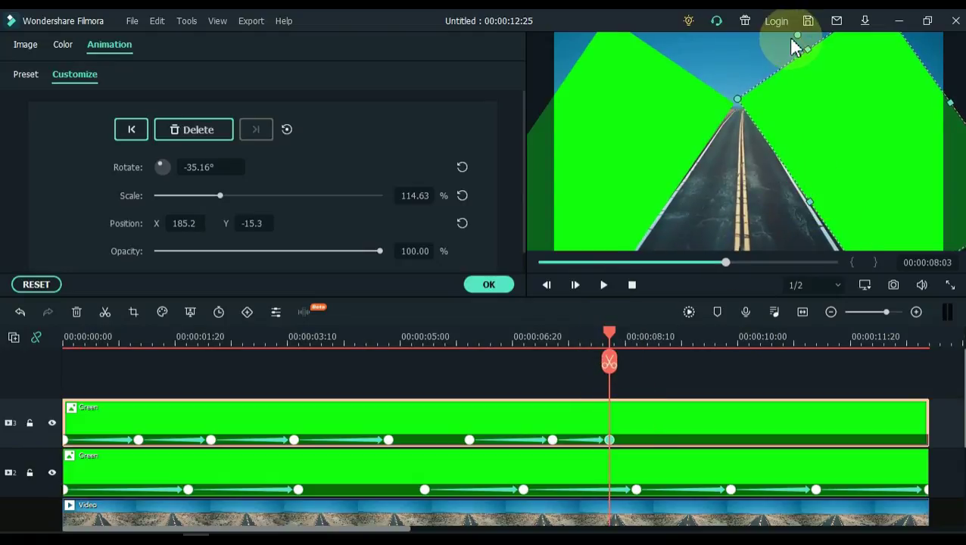
pyautogui.moveTo(804, 35); pyautogui.dragTo(807, 38)
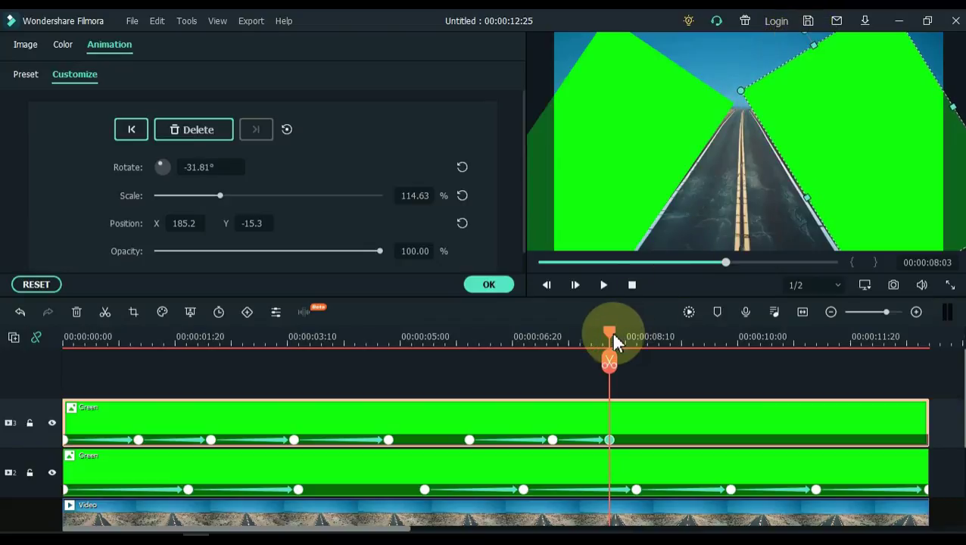
# Keyframe the second green layer at 00:00:08:26 with about -29.53° rotation, X 182.3, Y -17.0, and at 00:00:09:19 with about -26.34°, X 178.6, Y -19.2.
pyautogui.moveTo(610, 331); pyautogui.dragTo(660, 363)
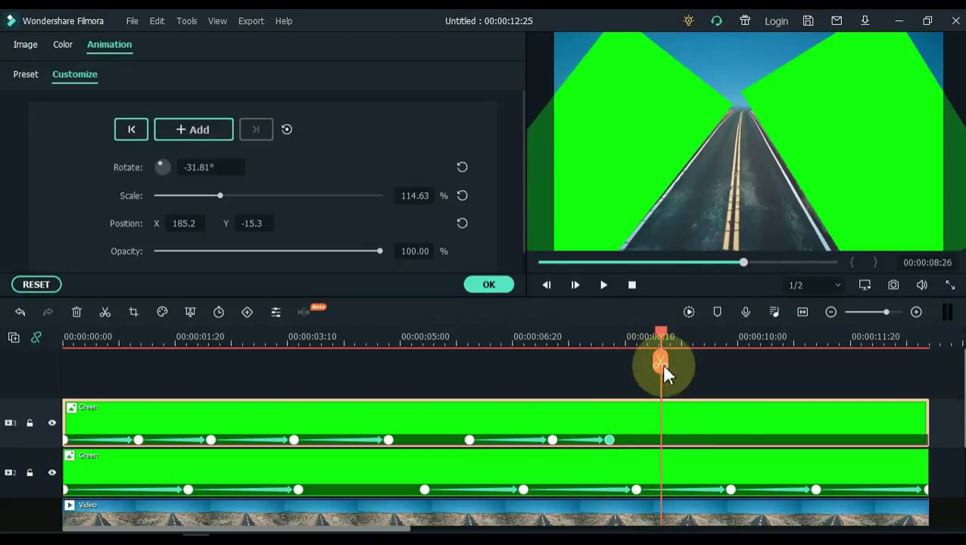
pyautogui.click(805, 198)
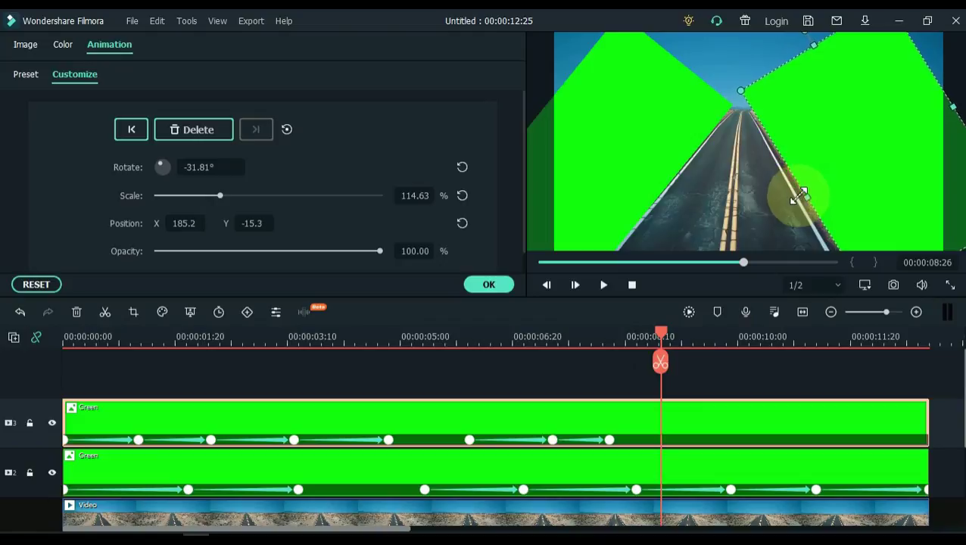
pyautogui.click(804, 36)
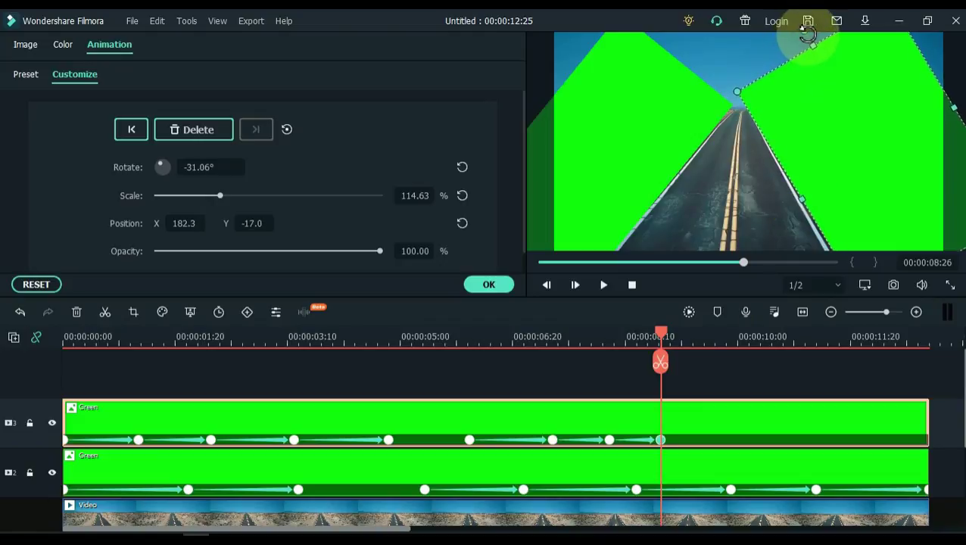
pyautogui.moveTo(663, 334); pyautogui.dragTo(712, 335)
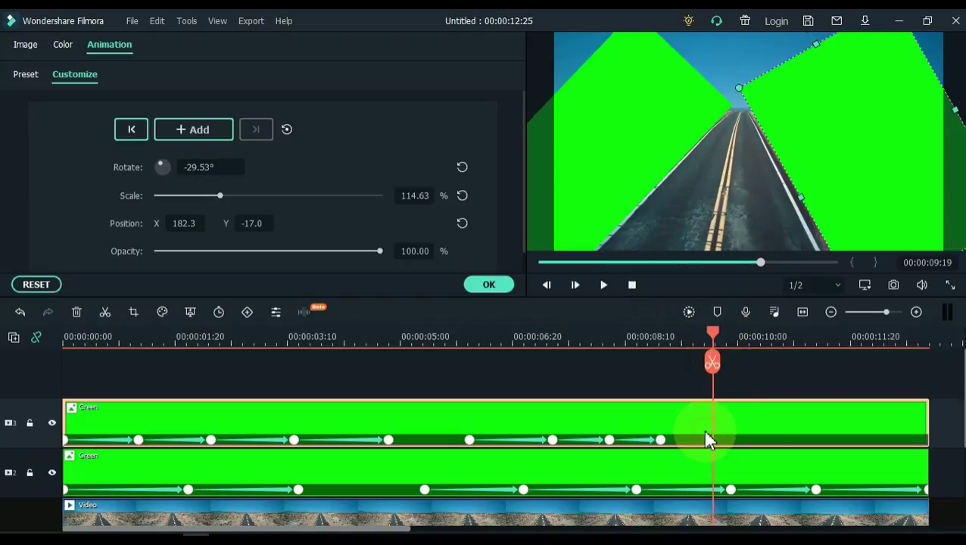
pyautogui.click(798, 195)
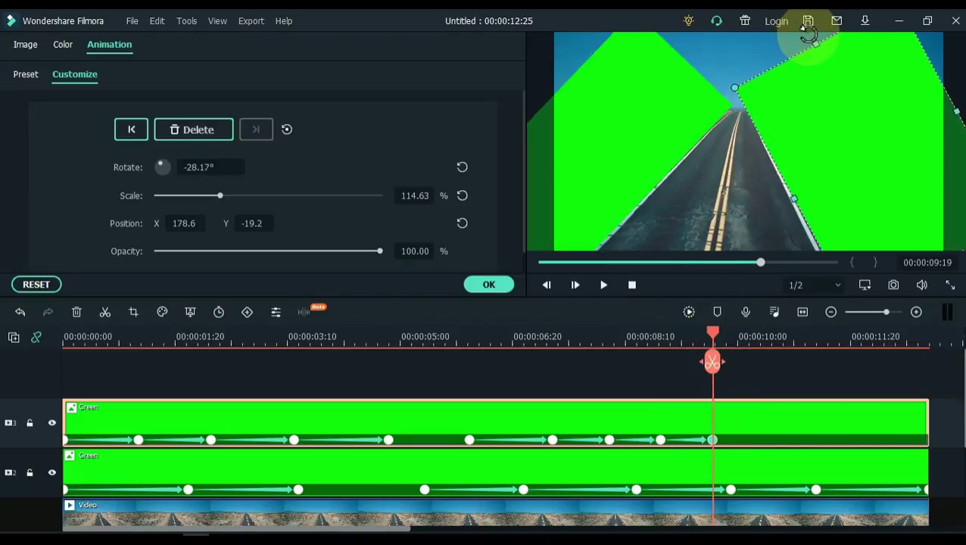
# Keyframe the second green layer at 00:00:10:12 with about -25.15° rotation, 112.46% scale, X 177.9, Y -23.8, and at 00:00:11:00 with about -23.67°, X 176.1, Y -24.6.
pyautogui.moveTo(714, 341); pyautogui.dragTo(765, 356)
pyautogui.click(791, 214)
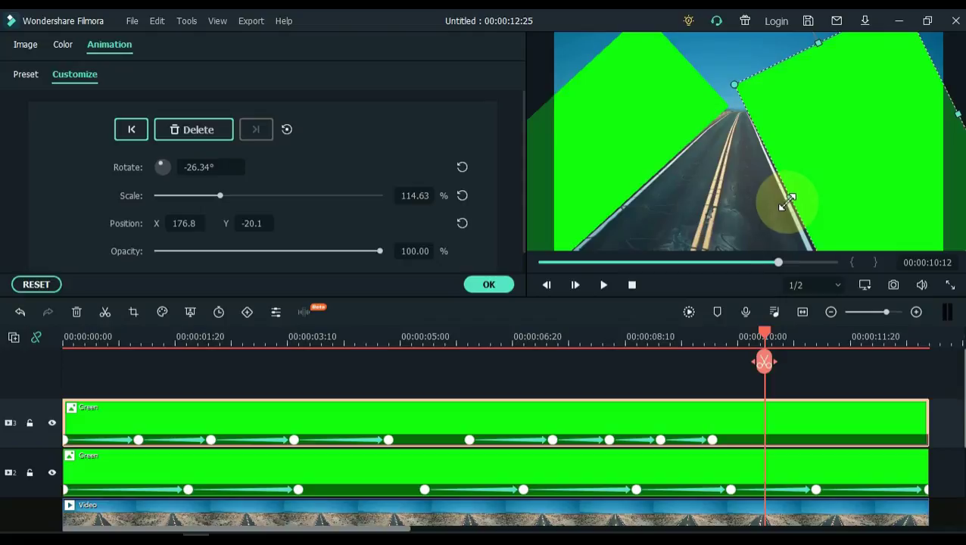
pyautogui.moveTo(787, 200); pyautogui.dragTo(791, 194)
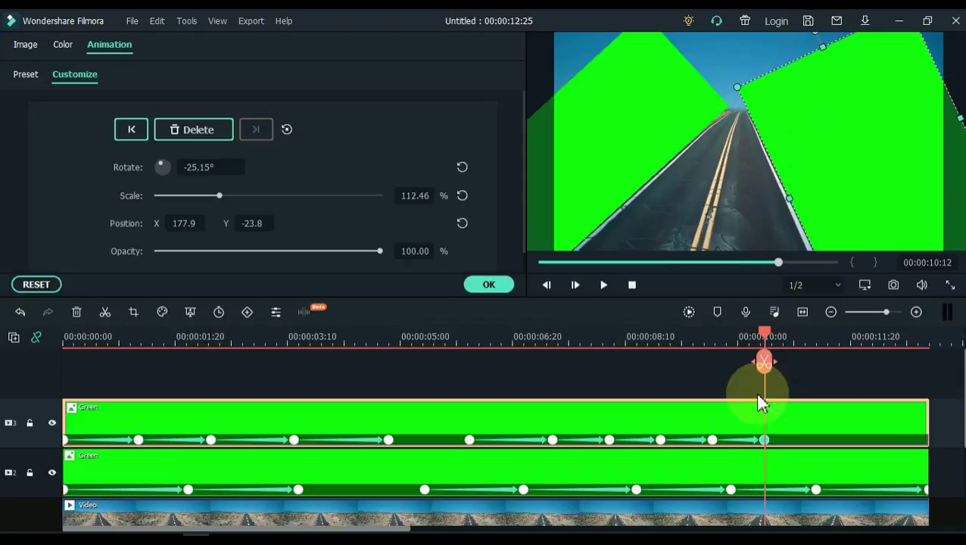
pyautogui.moveTo(762, 339); pyautogui.dragTo(803, 344)
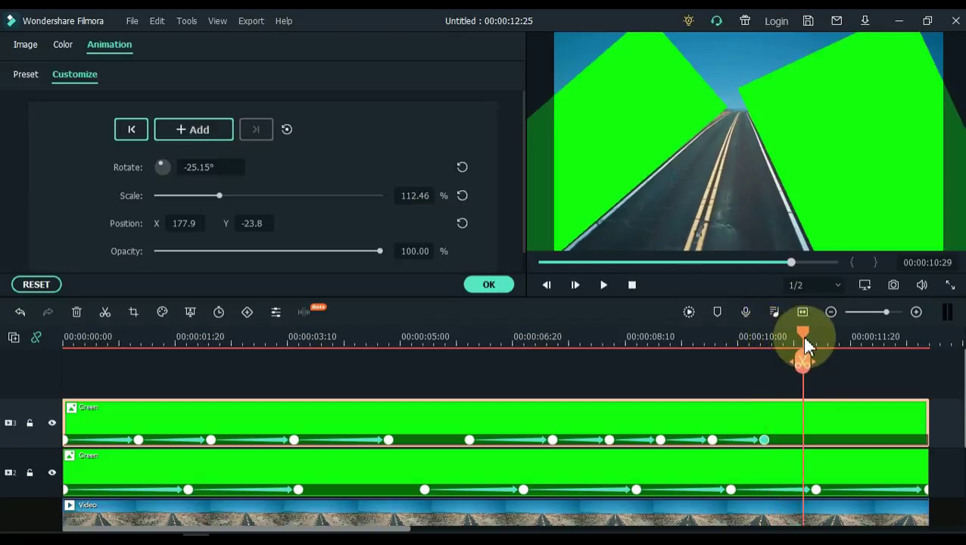
pyautogui.click(788, 414)
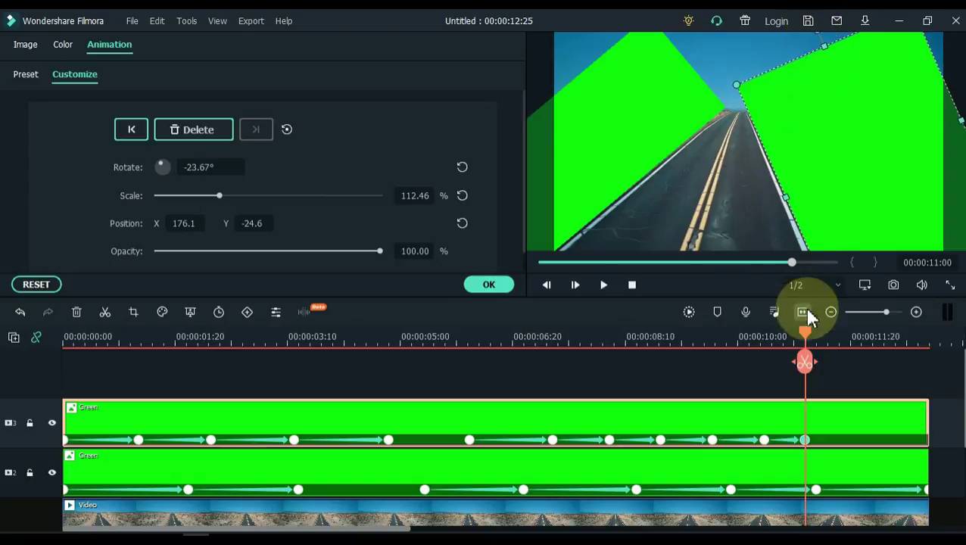
# Keyframe the second green layer at 00:00:11:19 with about -21.06° rotation, X 173.9, Y -25.6, and at 00:00:12:08 with about -19.67°, X 171.6, Y -26.5.
pyautogui.moveTo(805, 357); pyautogui.dragTo(848, 356)
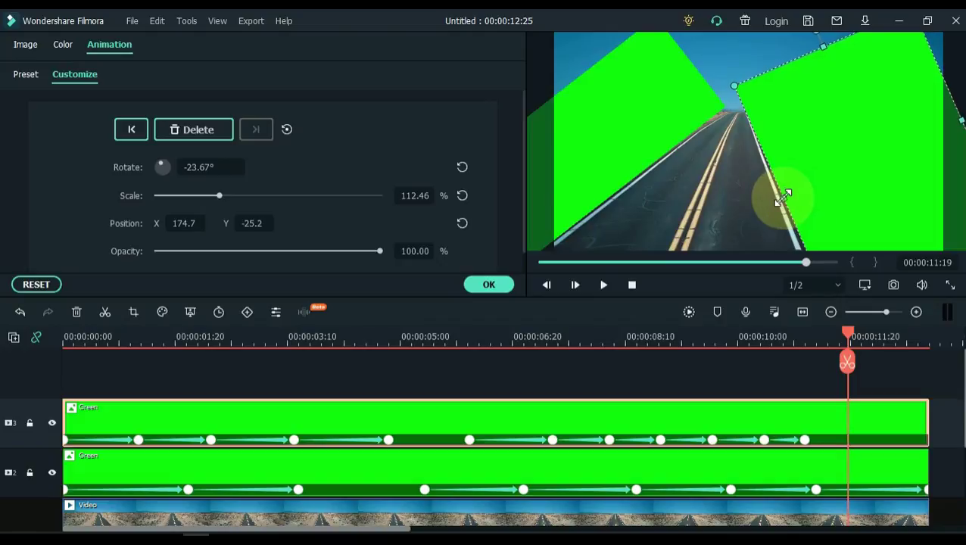
pyautogui.moveTo(819, 23); pyautogui.dragTo(827, 38)
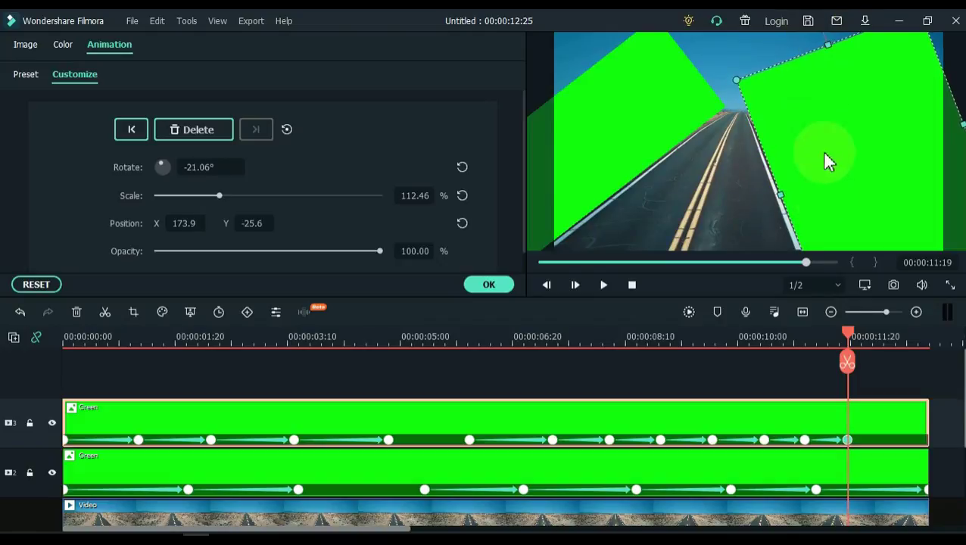
pyautogui.moveTo(856, 341); pyautogui.dragTo(890, 345)
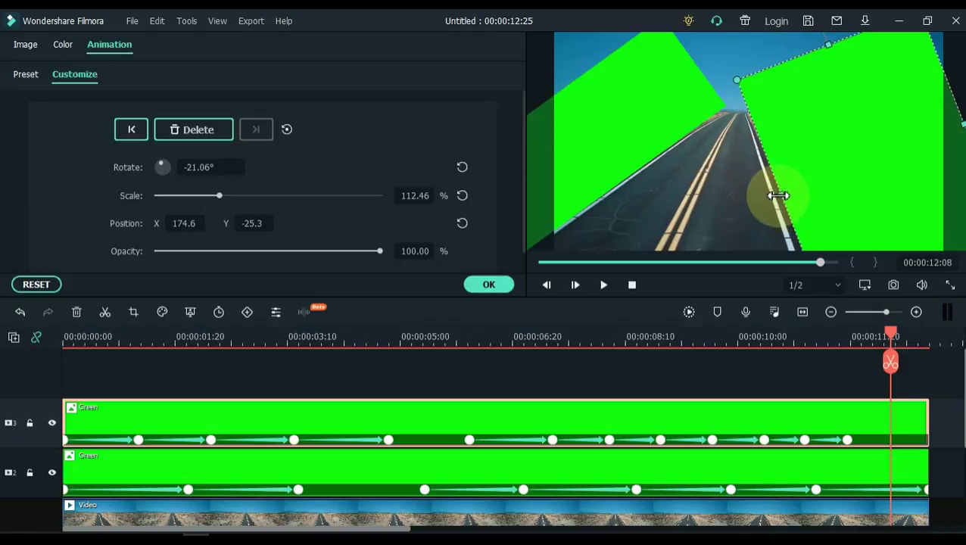
pyautogui.moveTo(772, 194); pyautogui.dragTo(773, 193)
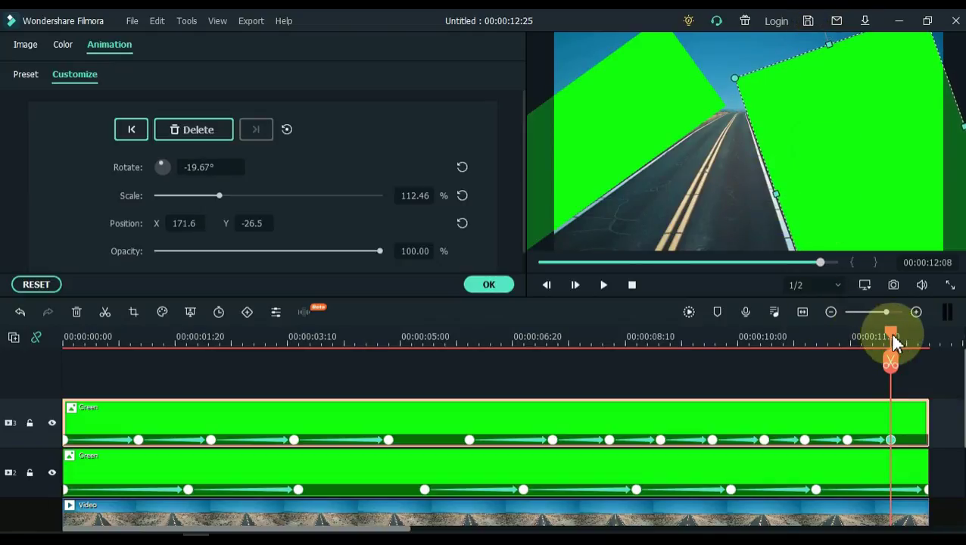
# Keyframe the second green layer at 00:00:12:24 along the road's right edge with about -16.46° rotation, X 168.4, Y -27.6.
pyautogui.moveTo(890, 334); pyautogui.dragTo(929, 348)
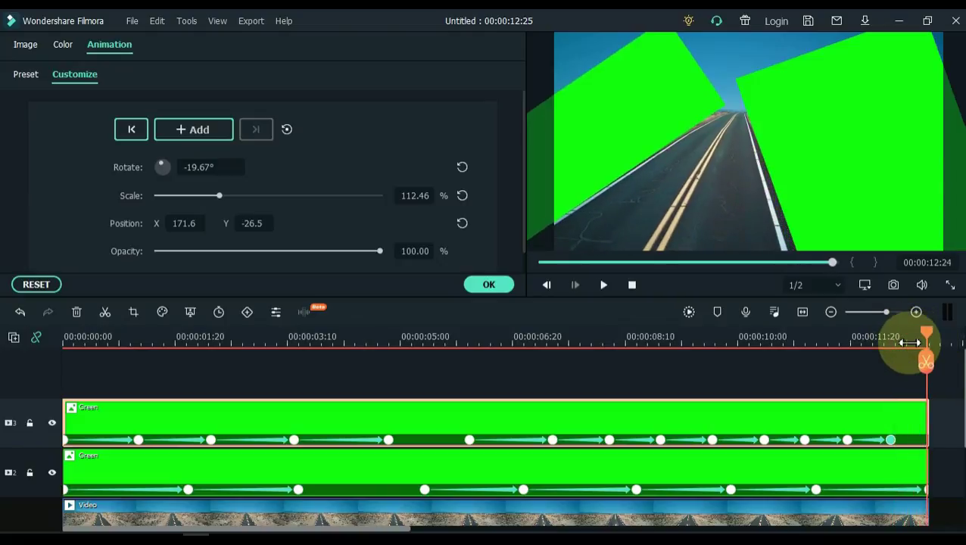
pyautogui.click(892, 416)
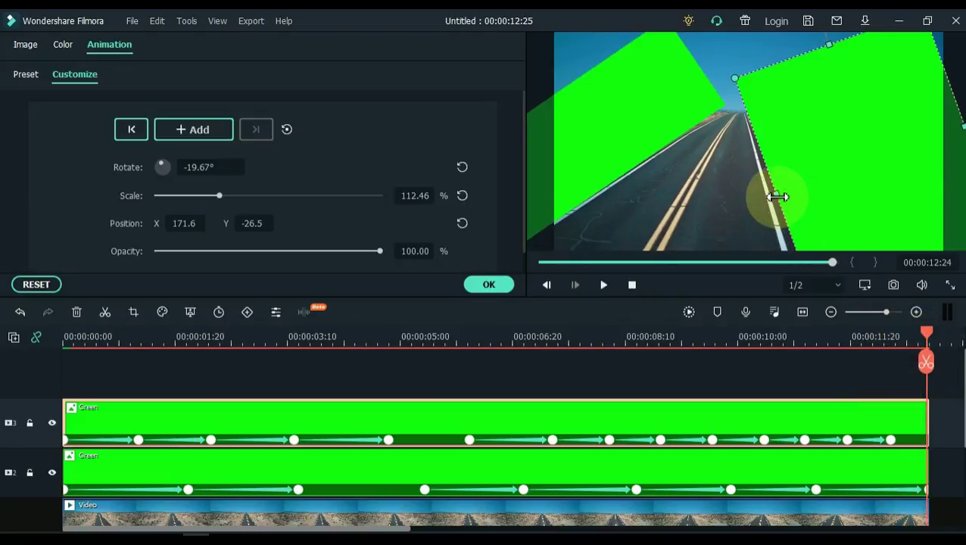
pyautogui.moveTo(772, 200); pyautogui.dragTo(773, 196)
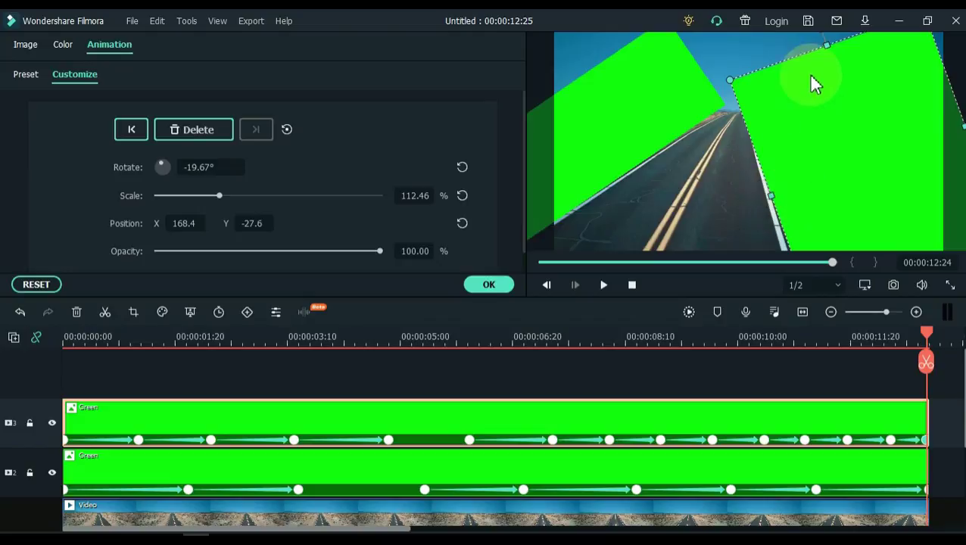
pyautogui.moveTo(819, 32); pyautogui.dragTo(828, 34)
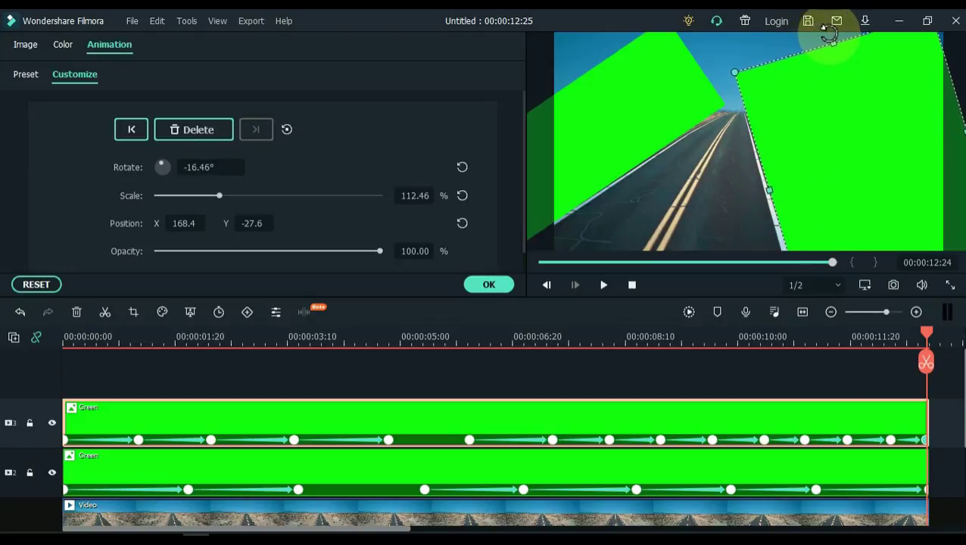
# Shift the second green layer's last keyframe to the very end of the clip, then apply and preview the animation.
pyautogui.click(924, 445)
pyautogui.click(916, 311)
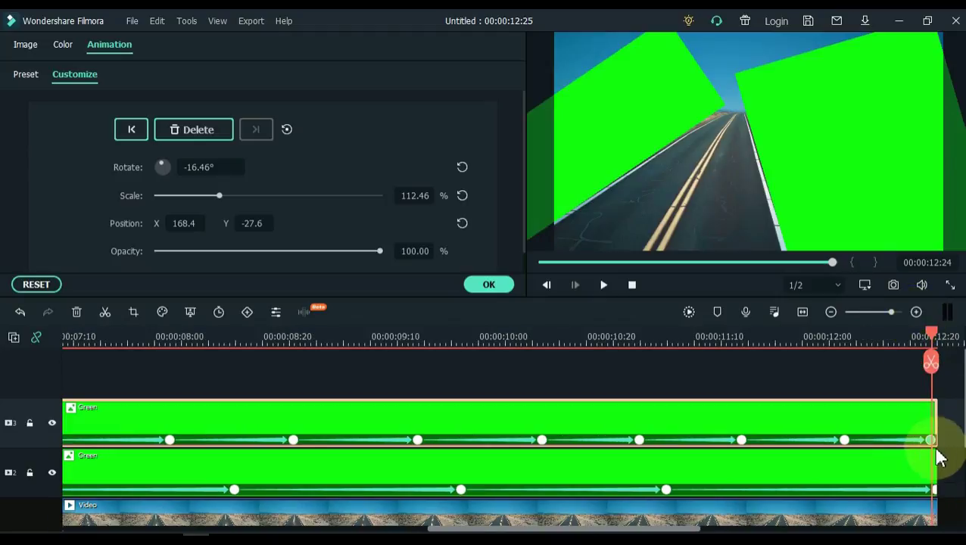
pyautogui.click(802, 313)
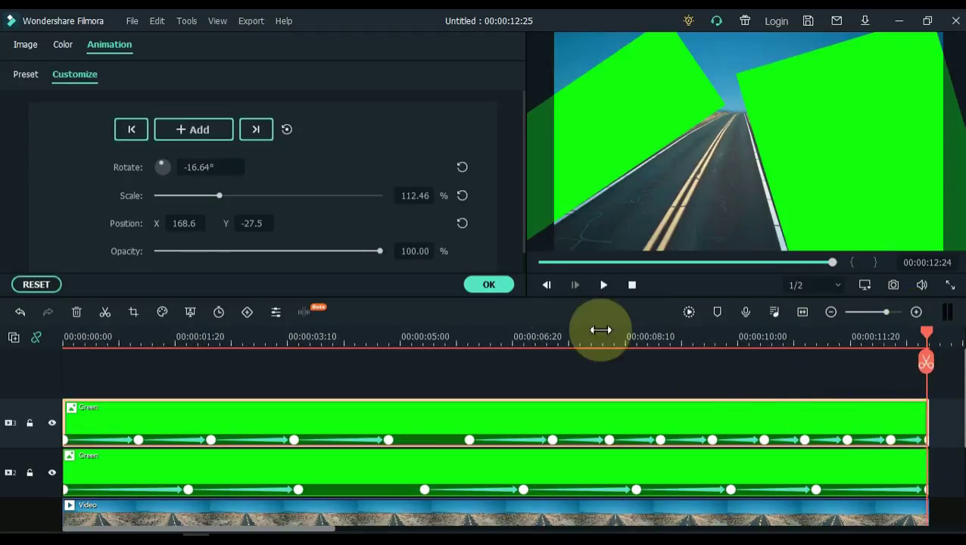
pyautogui.click(489, 284)
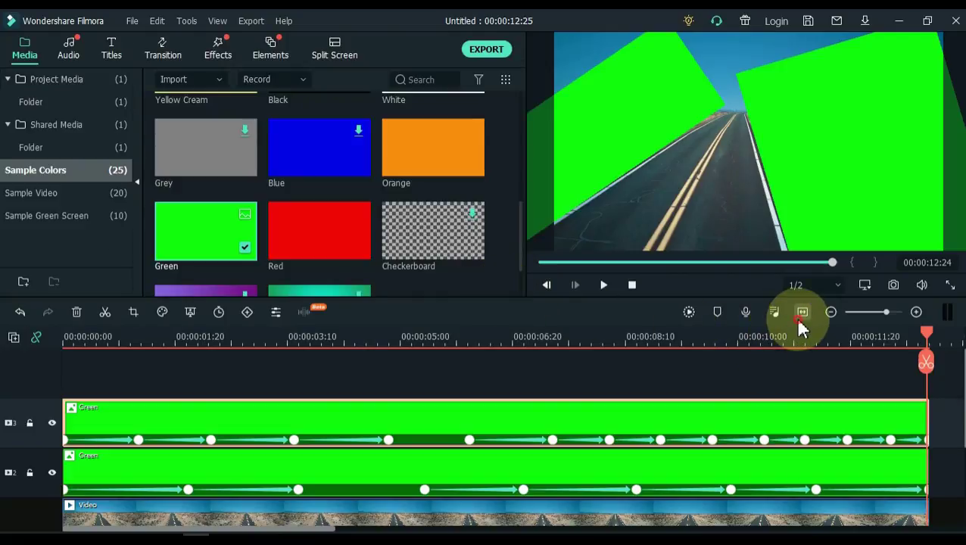
pyautogui.click(603, 285)
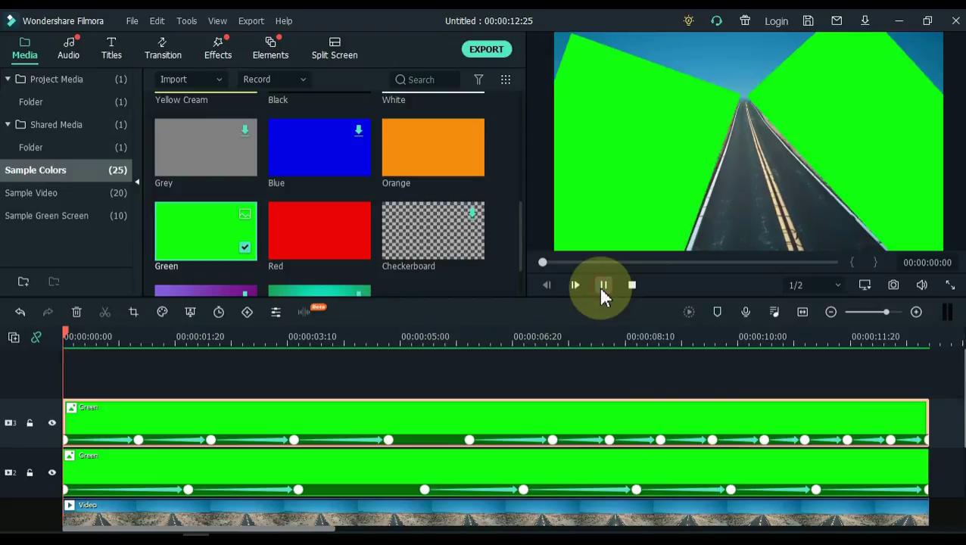
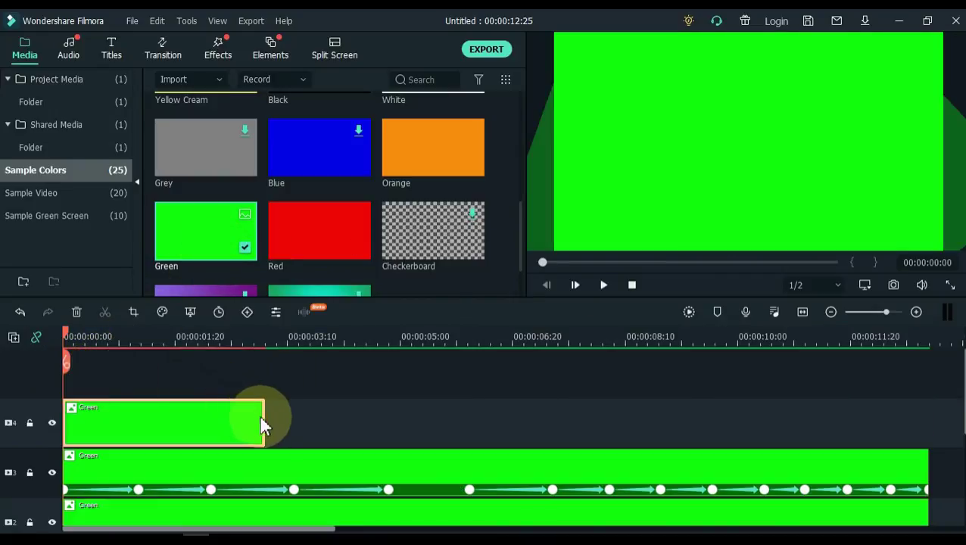
# Extend the third green layer to 00:00:12:25 and keyframe it at 00:00:00:00, shrunk vertically to cover only the sky down to the horizon.
pyautogui.moveTo(265, 419); pyautogui.dragTo(930, 443)
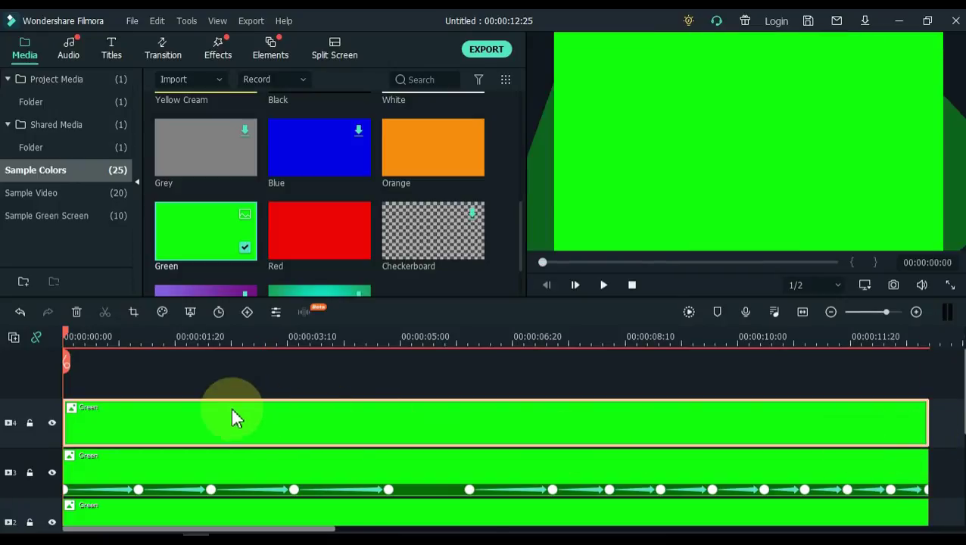
pyautogui.doubleClick(171, 420)
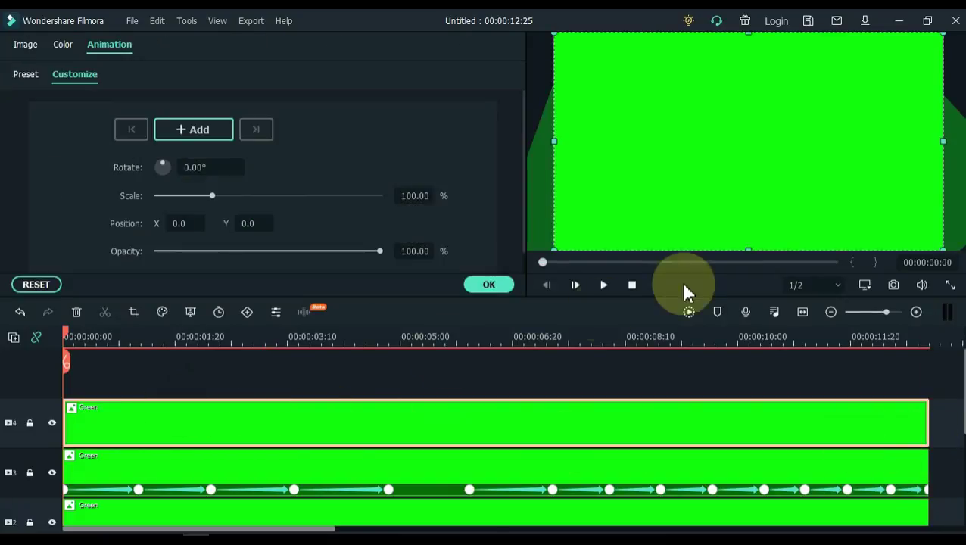
pyautogui.moveTo(749, 248); pyautogui.dragTo(764, 98)
# Keyframe the third green layer's lower edge on the horizon at 00:00:02:07 with about Y 105.5 and at 00:00:04:05 with about Y 102.5.
pyautogui.moveTo(68, 338); pyautogui.dragTo(137, 390)
pyautogui.moveTo(145, 339); pyautogui.dragTo(214, 358)
pyautogui.click(187, 442)
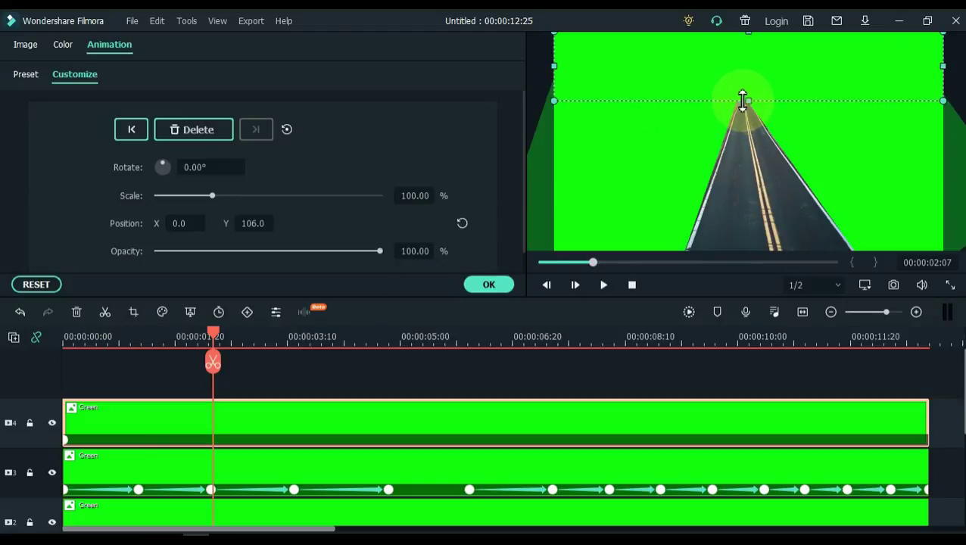
pyautogui.moveTo(212, 336); pyautogui.dragTo(345, 337)
pyautogui.click(384, 447)
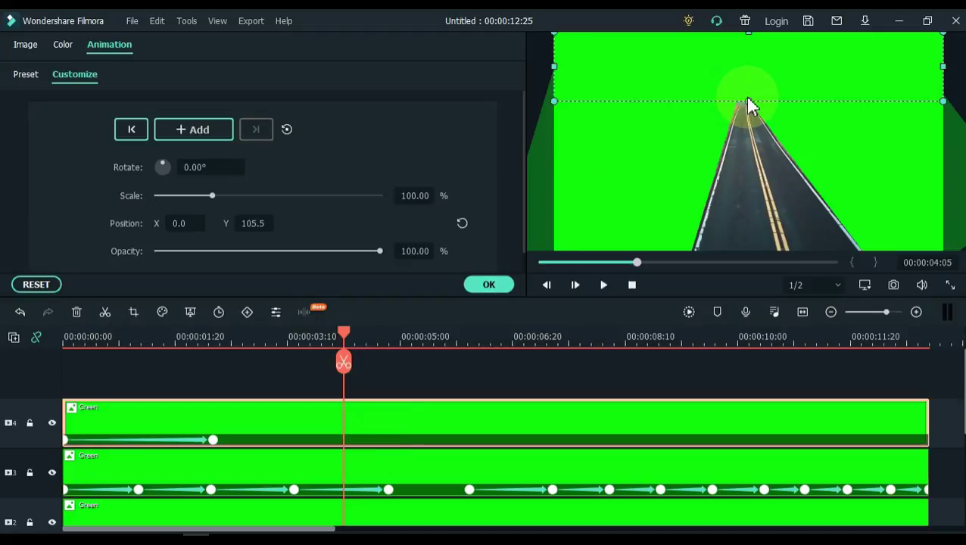
pyautogui.moveTo(748, 104); pyautogui.dragTo(748, 106)
# Keyframe the third green layer's lower edge on the horizon at 00:00:06:25 with about Y 99.0.
pyautogui.moveTo(353, 329); pyautogui.dragTo(522, 333)
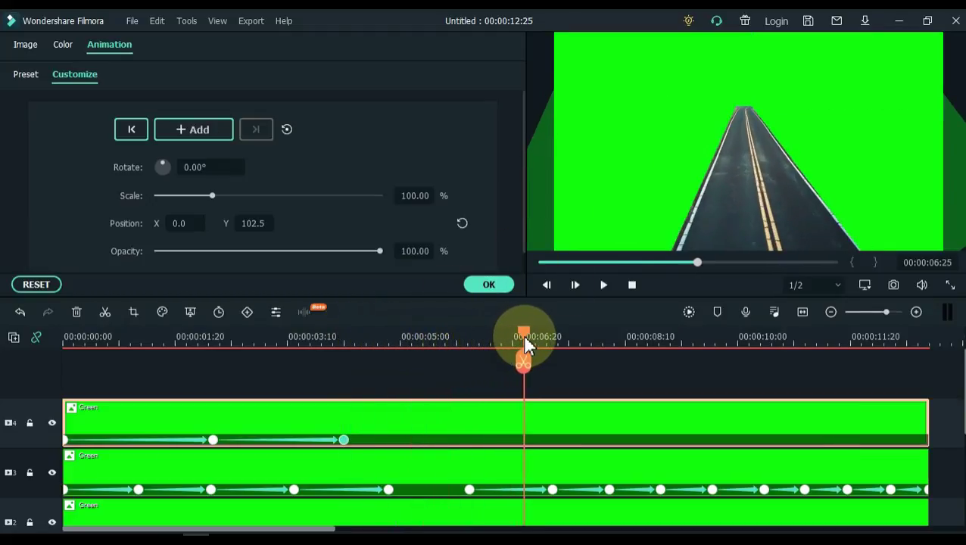
pyautogui.click(506, 431)
pyautogui.click(674, 155)
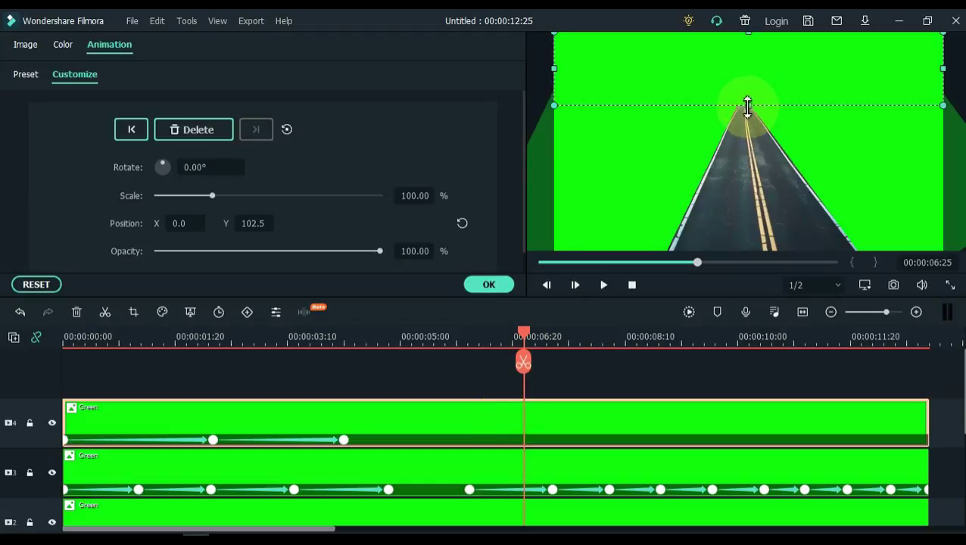
pyautogui.moveTo(747, 105); pyautogui.dragTo(747, 108)
# Keyframe the third green layer's lower edge on the horizon at 00:00:09:11 and 00:00:12:24, both at about Y 99.0.
pyautogui.moveTo(522, 331); pyautogui.dragTo(694, 339)
pyautogui.click(671, 413)
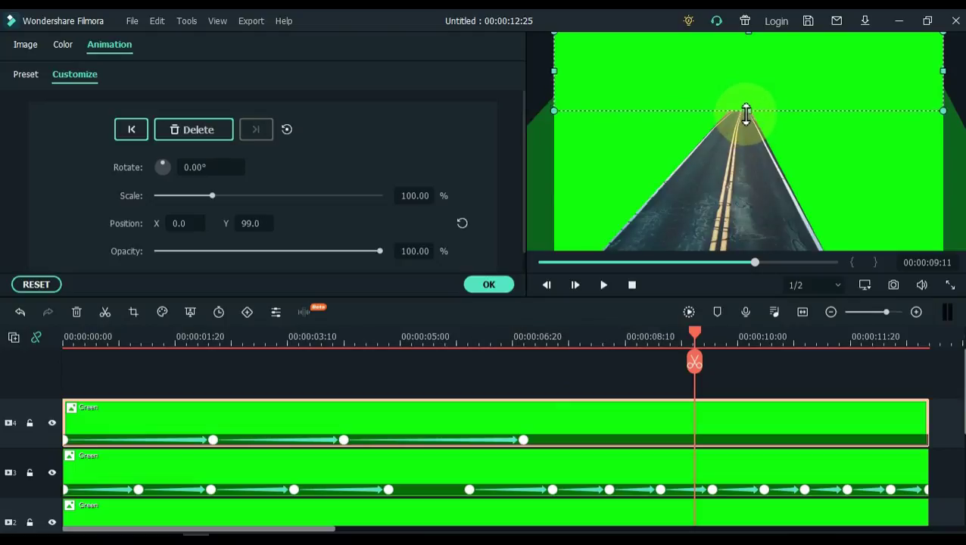
pyautogui.moveTo(694, 332); pyautogui.dragTo(927, 365)
pyautogui.click(757, 116)
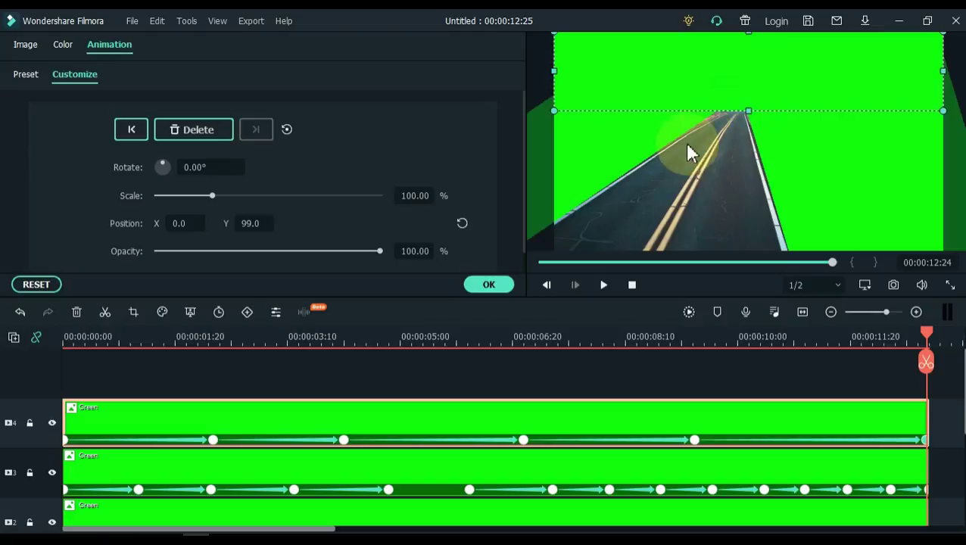
# Apply the third green layer's animation and preview the masked road clip from the start.
pyautogui.click(489, 285)
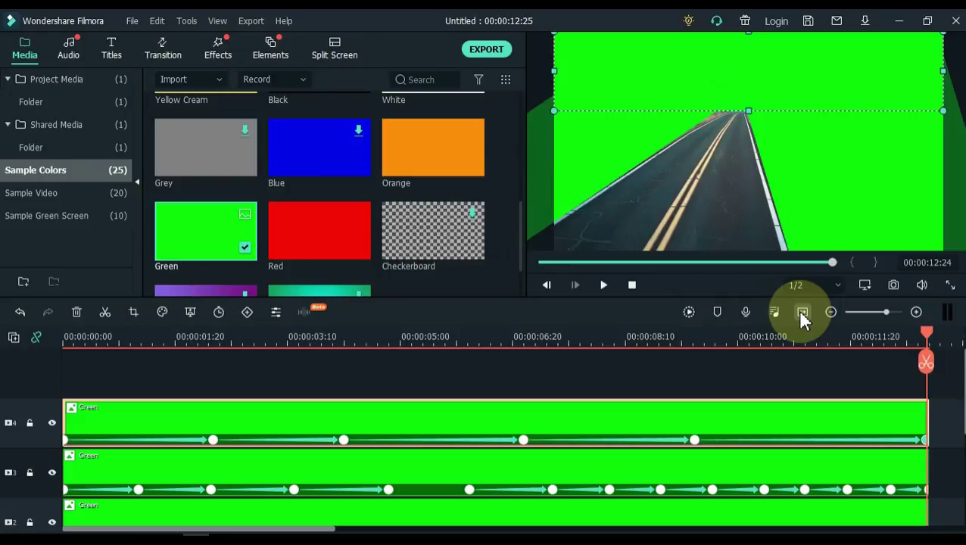
pyautogui.press('Home')
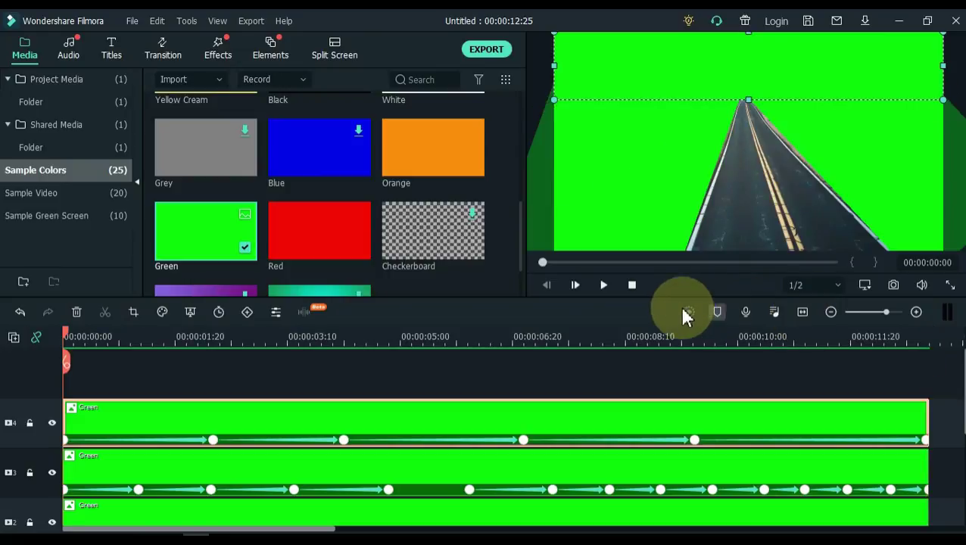
pyautogui.click(600, 283)
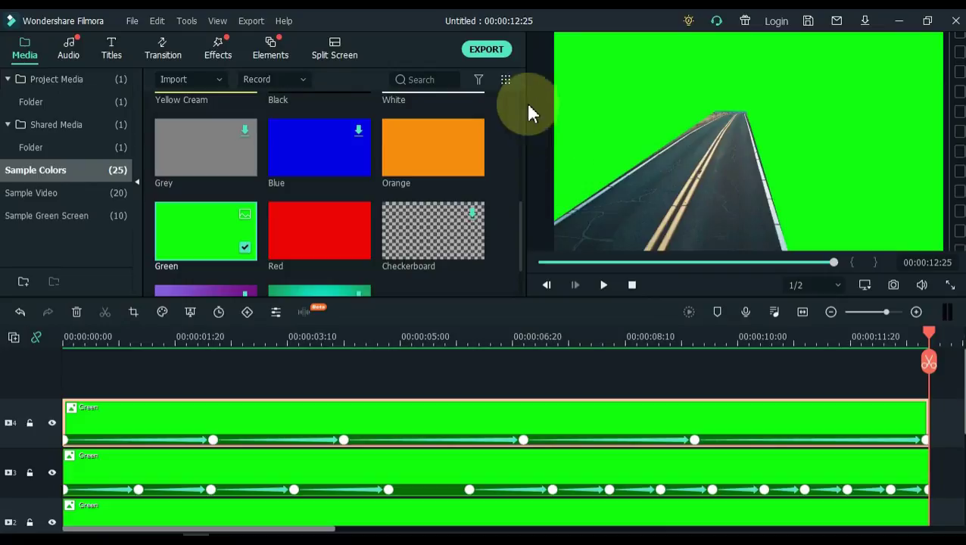
# Export the masked road as an MP4 named My Video at 1920x1080 and 30 fps, and open its destination folder.
pyautogui.click(498, 54)
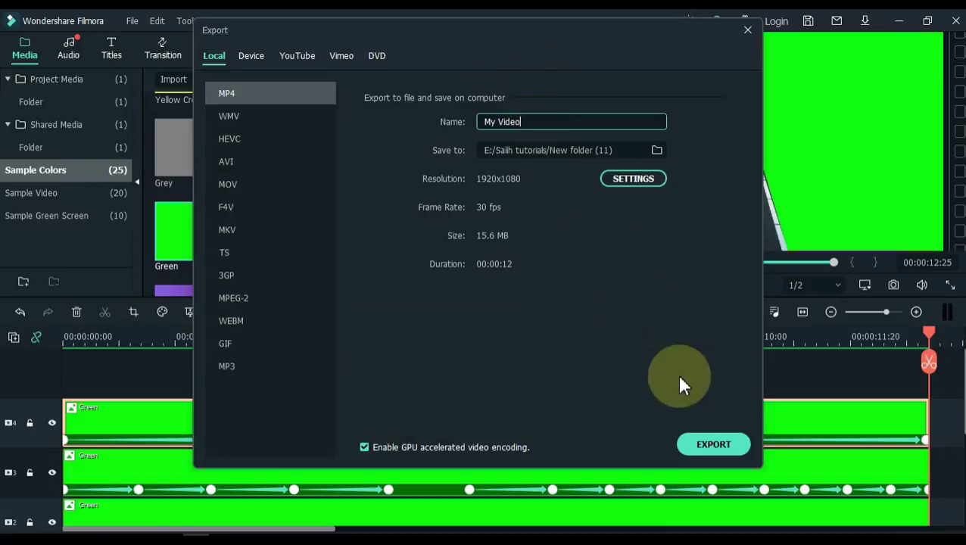
pyautogui.click(711, 448)
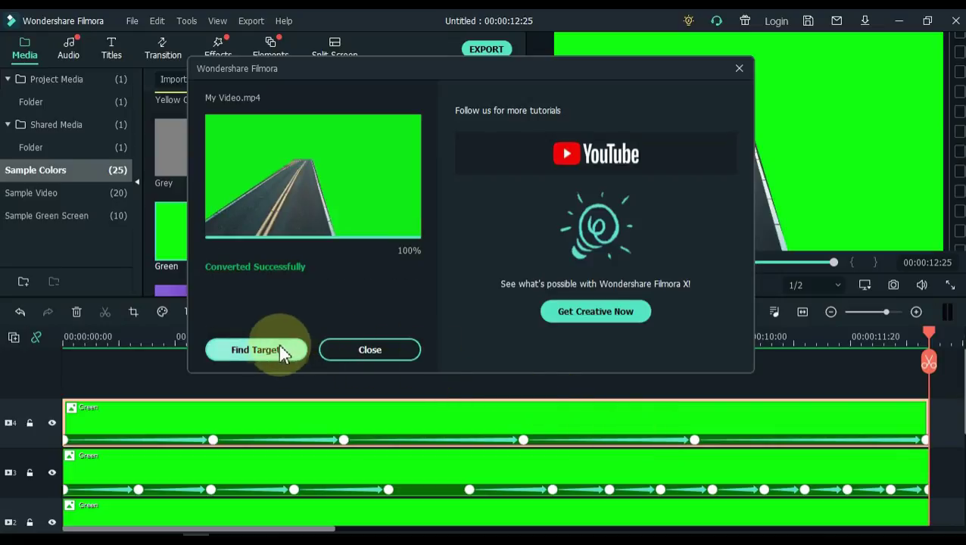
pyautogui.click(280, 351)
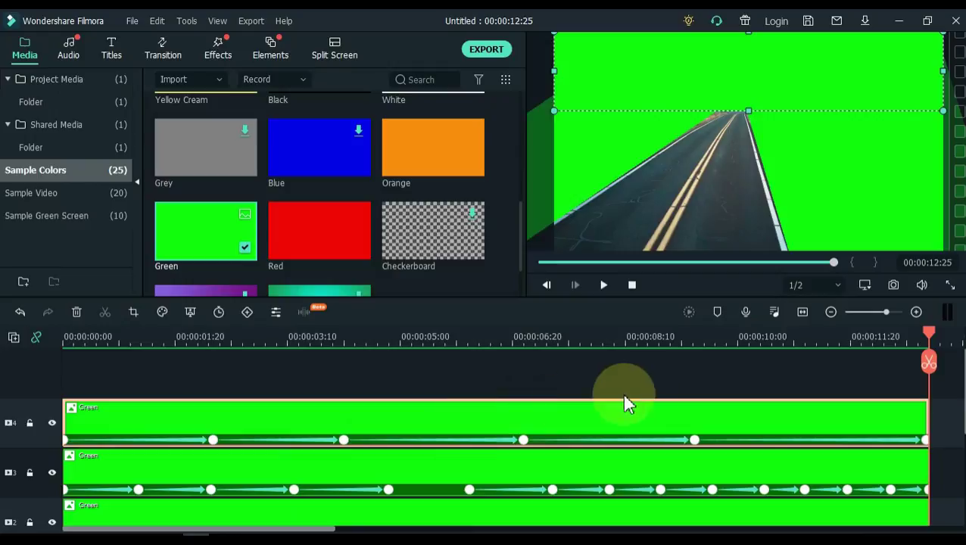
# Delete all clips from the timeline, and import My Video.mp4 and video1.mp4 into the project media folder.
pyautogui.moveTo(797, 370); pyautogui.dragTo(800, 527)
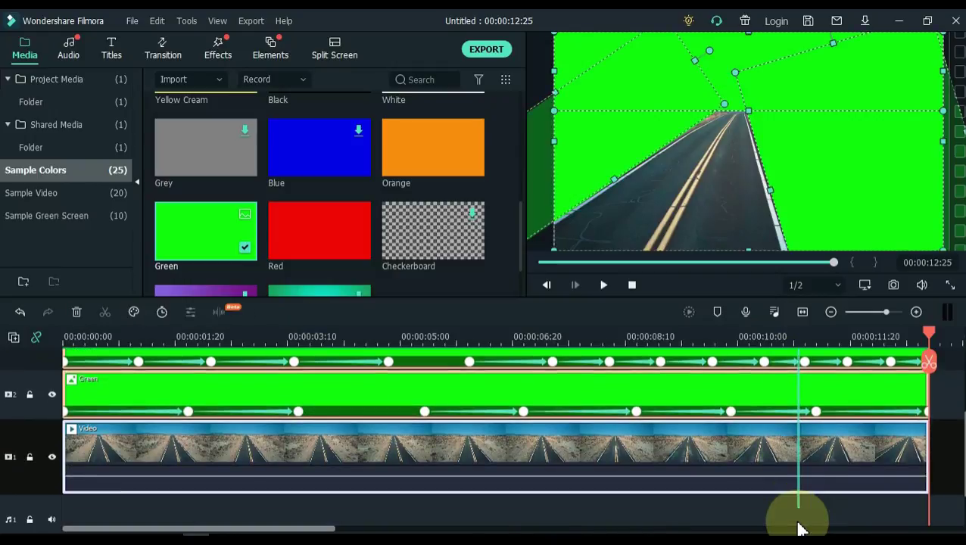
pyautogui.press('Delete')
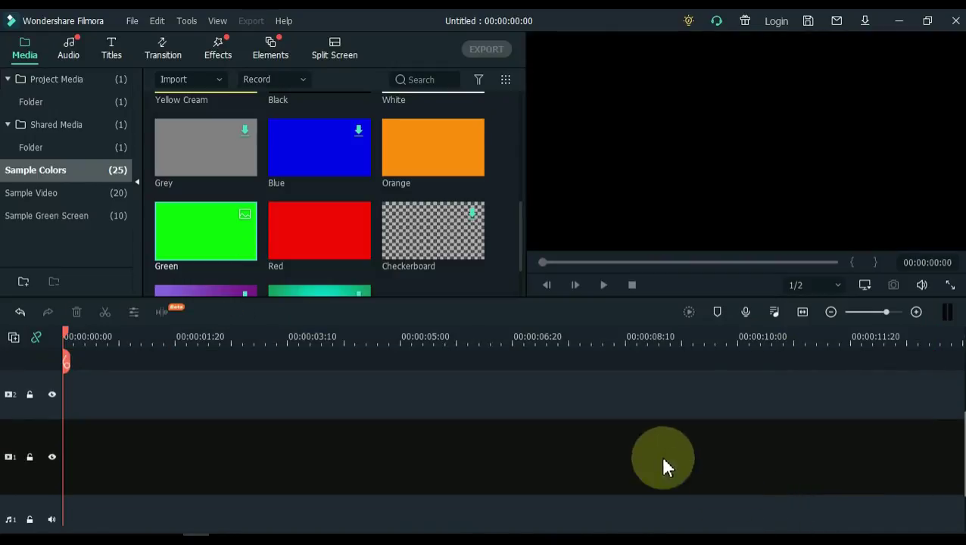
pyautogui.click(88, 78)
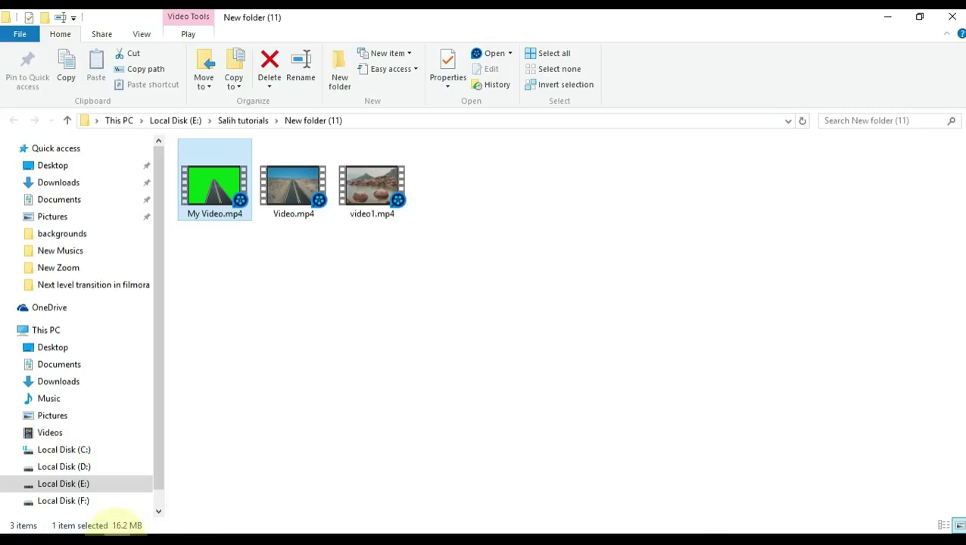
pyautogui.keyDown('ctrl'); pyautogui.click(371, 193); pyautogui.keyUp('ctrl')
pyautogui.moveTo(383, 211); pyautogui.dragTo(345, 226)
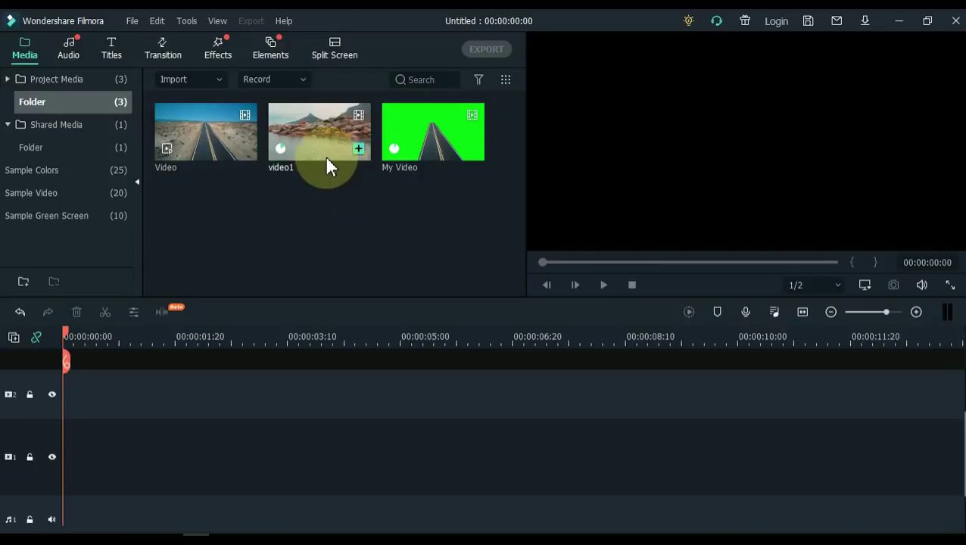
# Place video1 at the start of track 1, keeping the 1920 x 1080 30fps project settings, and fit it to the timeline.
pyautogui.moveTo(308, 143); pyautogui.dragTo(69, 446)
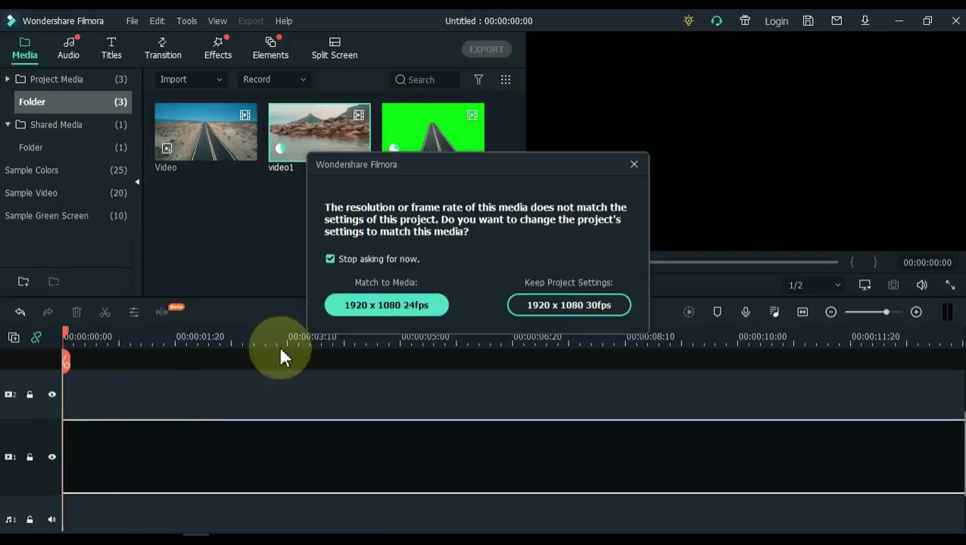
pyautogui.click(541, 306)
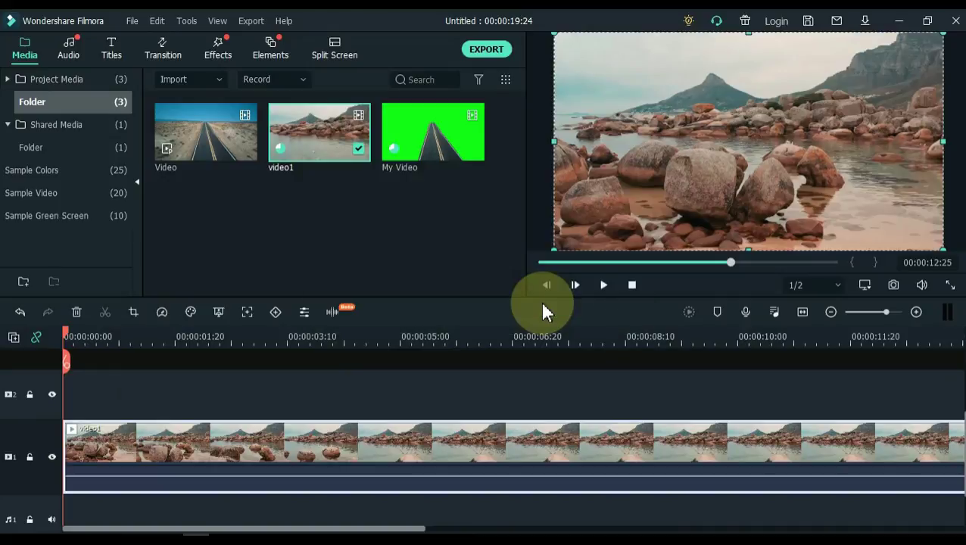
pyautogui.click(803, 313)
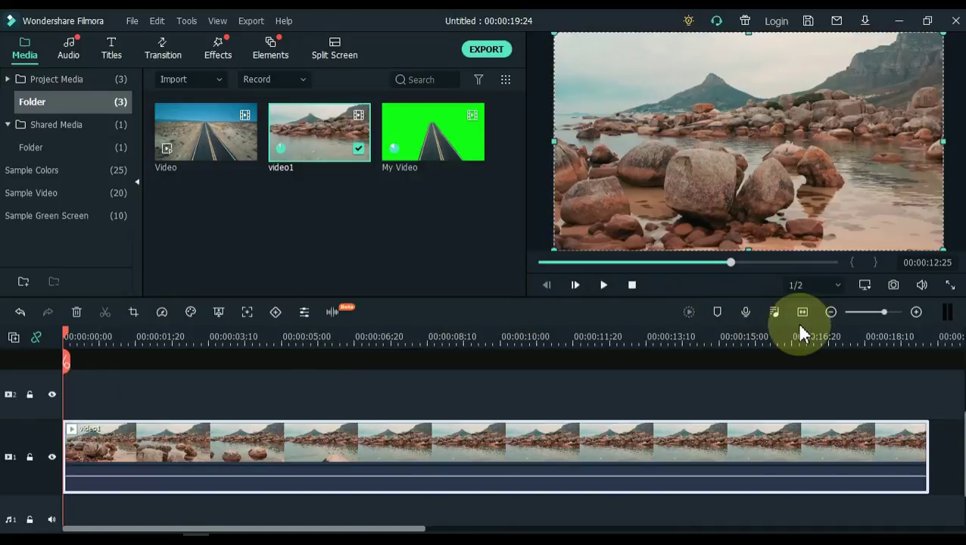
# Place My Video at the start of track 2 and trim video1 to end with it at 00:00:12:25.
pyautogui.moveTo(441, 161); pyautogui.dragTo(48, 401)
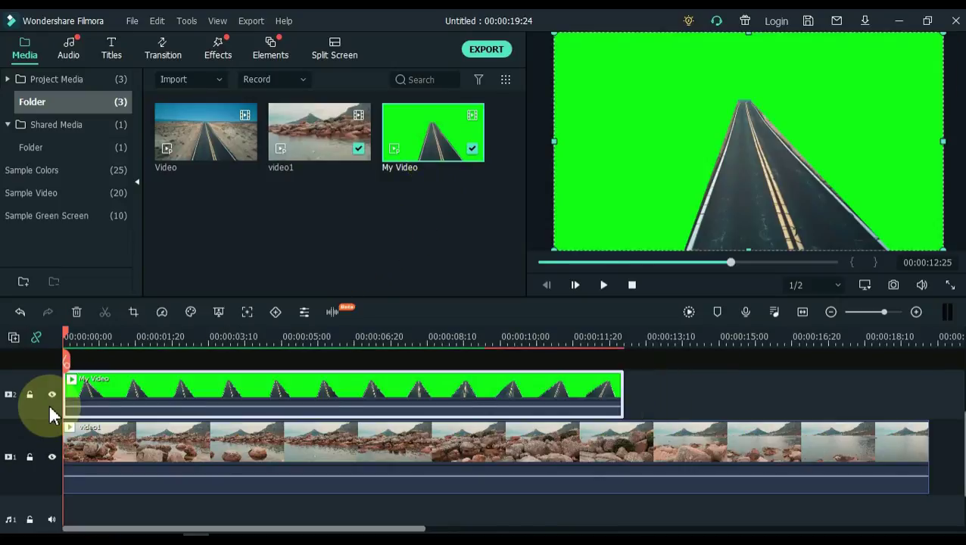
pyautogui.click(847, 448)
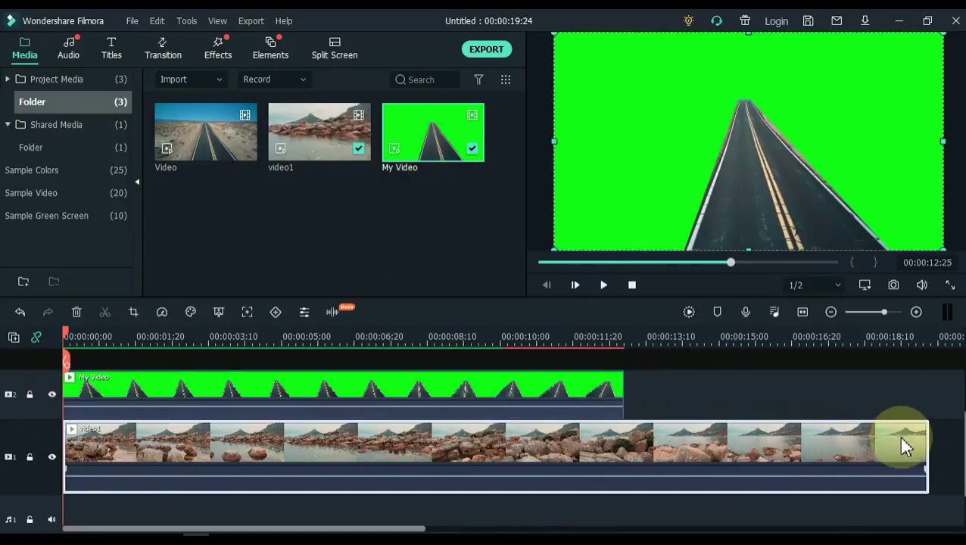
pyautogui.moveTo(928, 437); pyautogui.dragTo(623, 448)
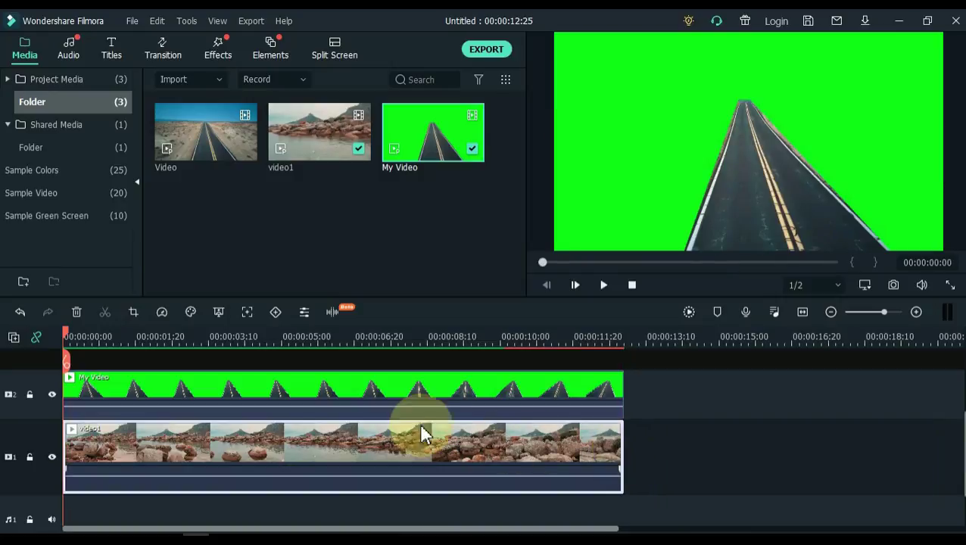
# Key out the green background of My Video with Chroma Key, sampling the green from the frame, and preview the composite.
pyautogui.click(187, 387)
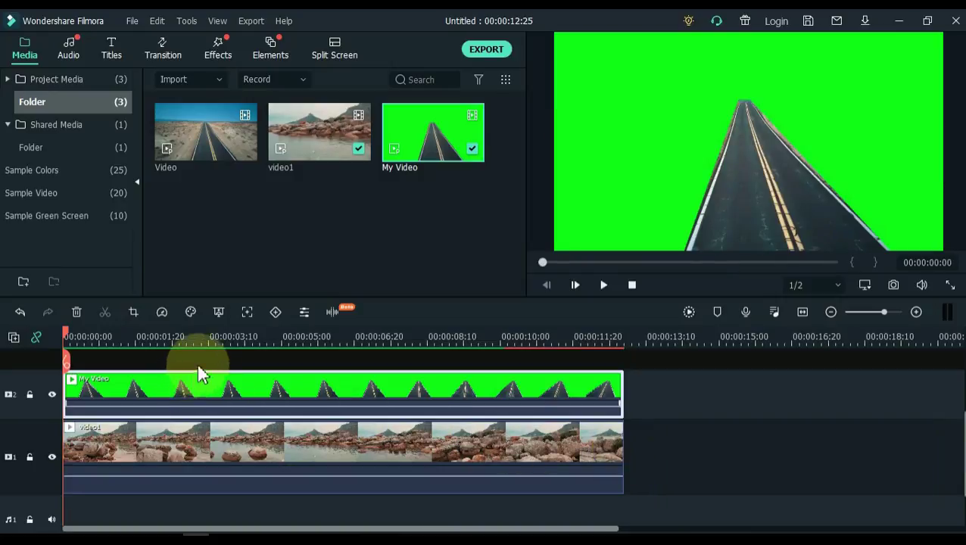
pyautogui.click(218, 311)
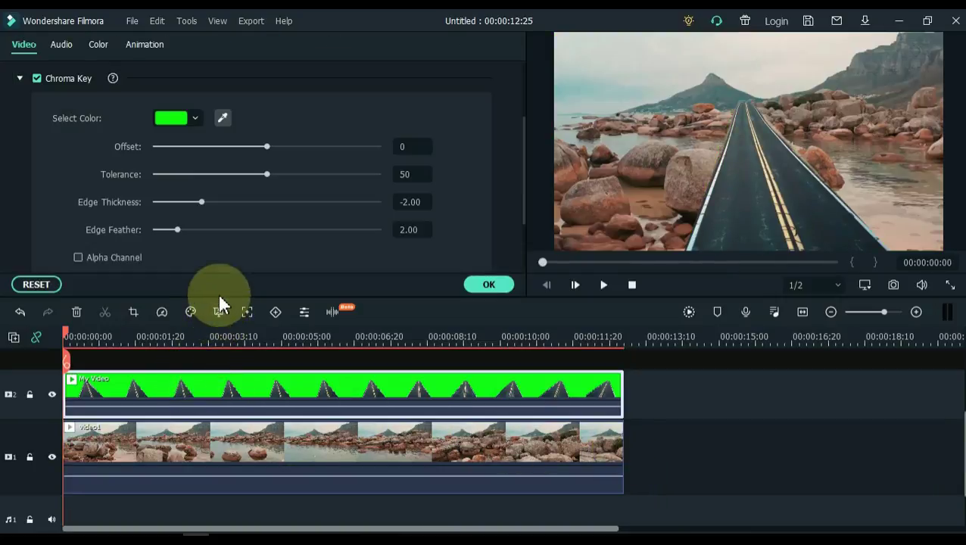
pyautogui.click(224, 118)
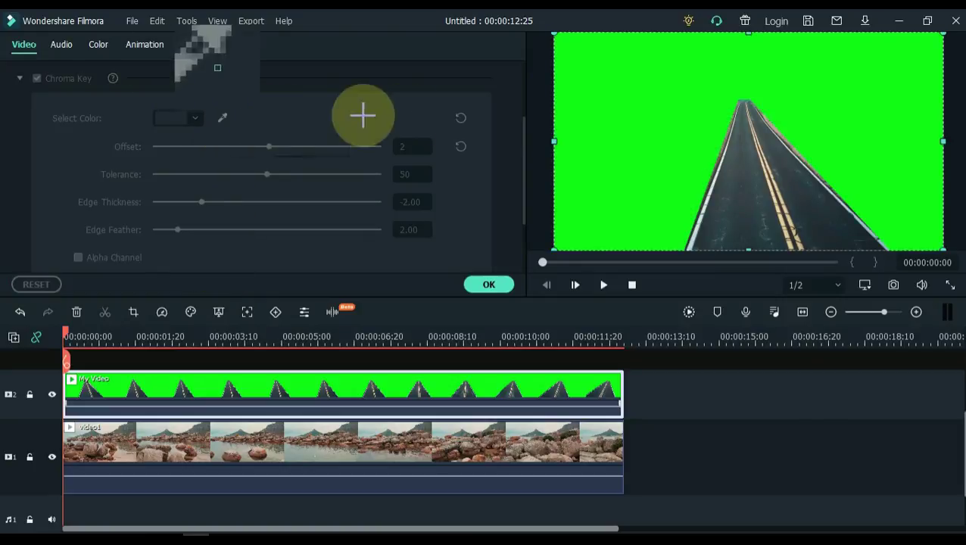
pyautogui.click(643, 115)
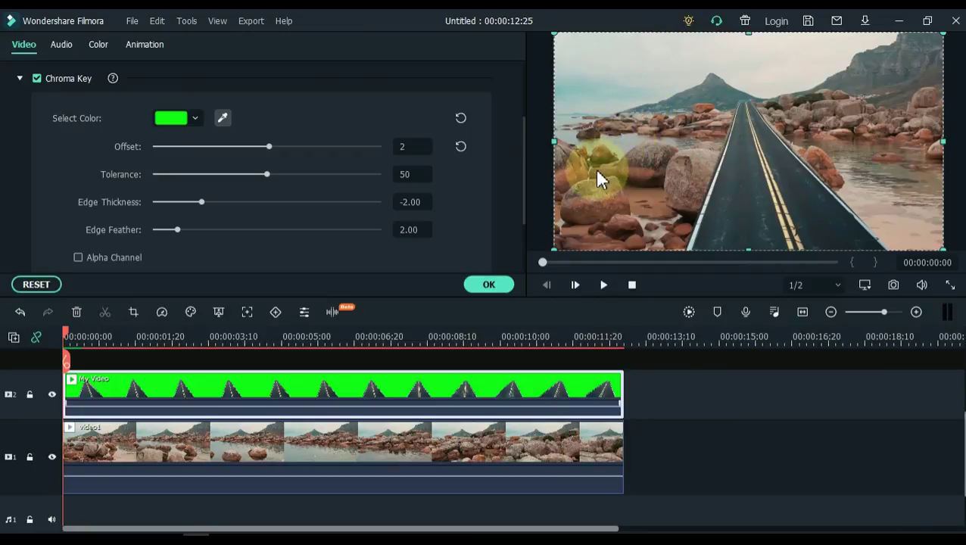
pyautogui.click(20, 78)
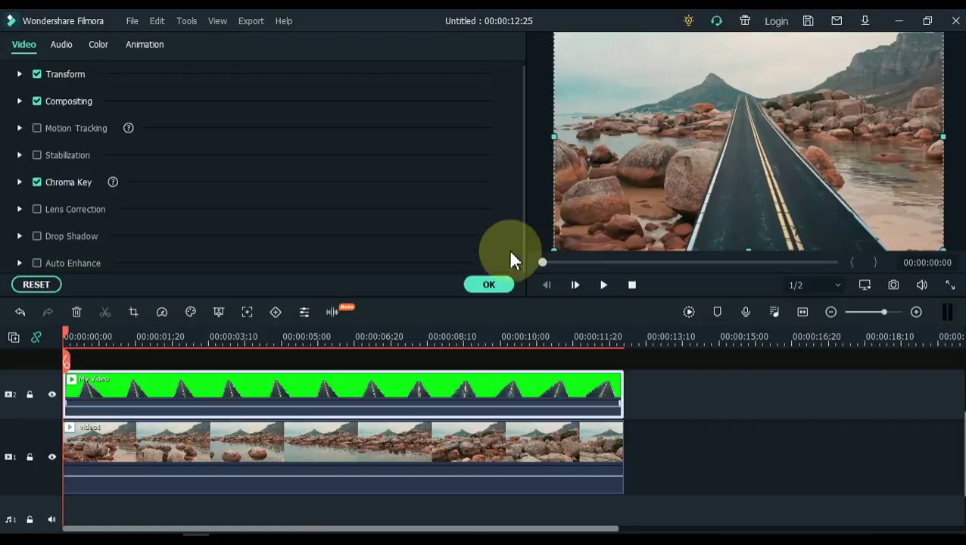
pyautogui.click(489, 285)
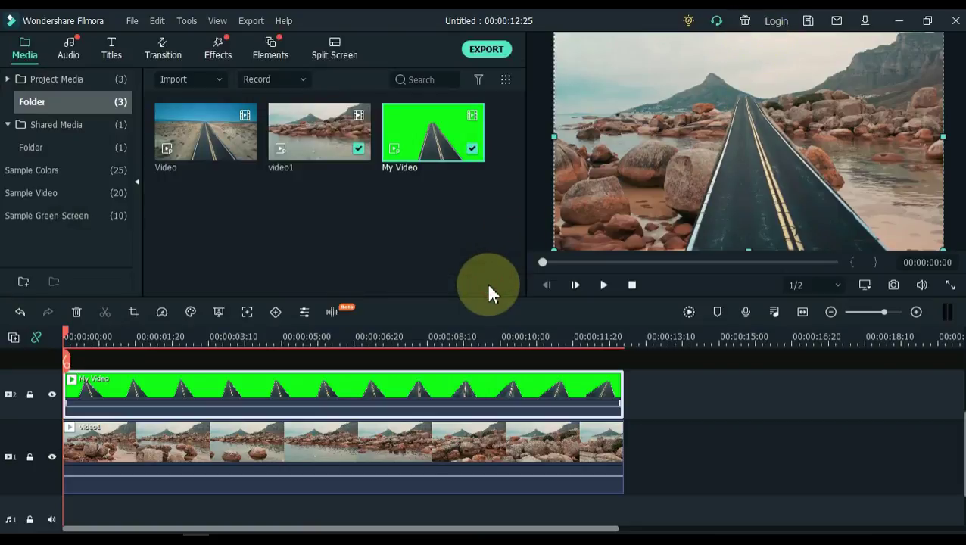
pyautogui.click(604, 284)
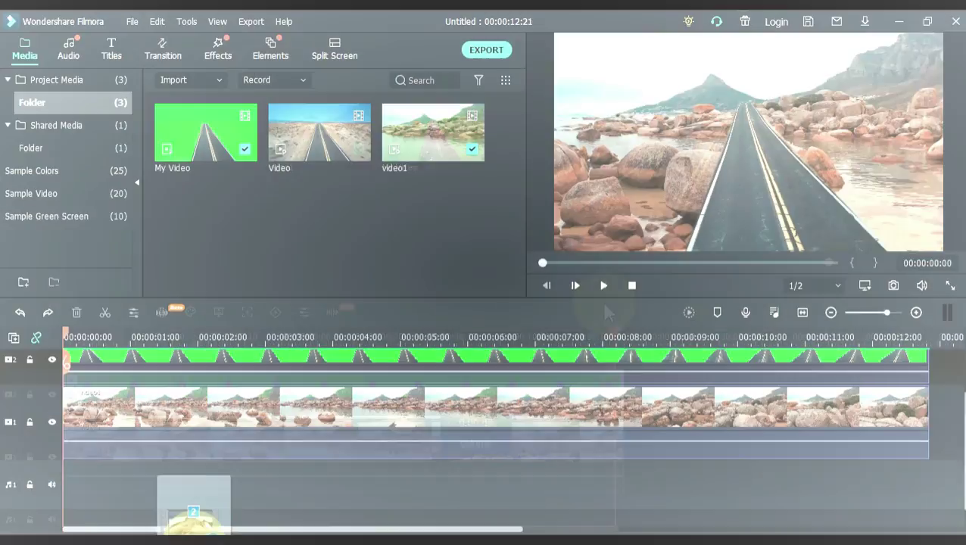
# Import the sg5 and h85 clips into the project media and move My Video up to track 4.
pyautogui.moveTo(193, 523); pyautogui.dragTo(324, 247)
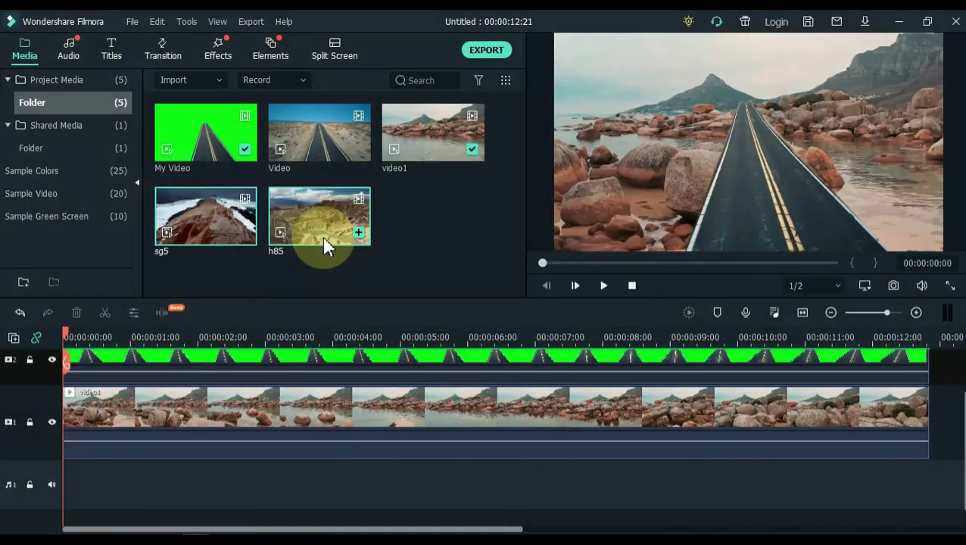
pyautogui.moveTo(227, 227); pyautogui.dragTo(133, 405)
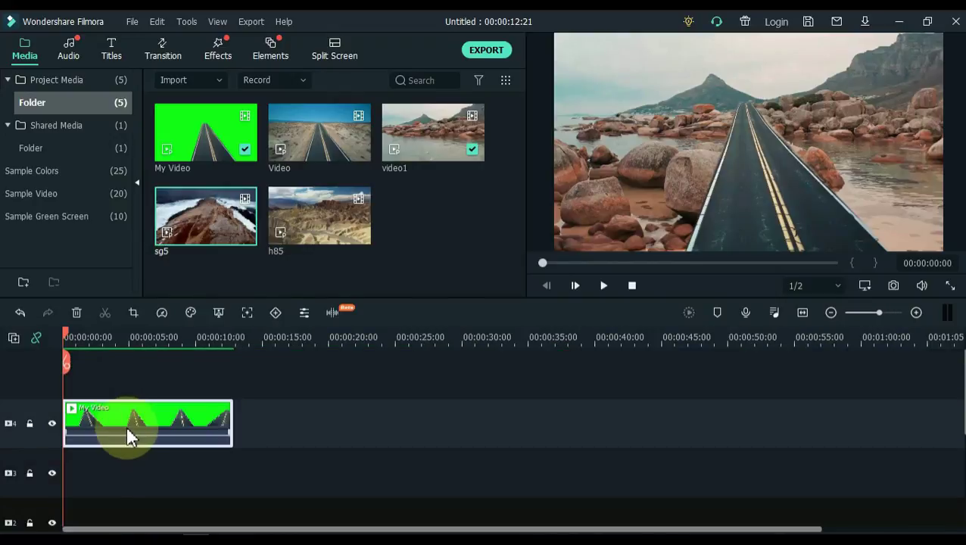
pyautogui.scroll(-1, 125, 426)
# Place h85 at the start of track 2 and speed it up to 1.67x so it ends with My Video.
pyautogui.click(175, 437)
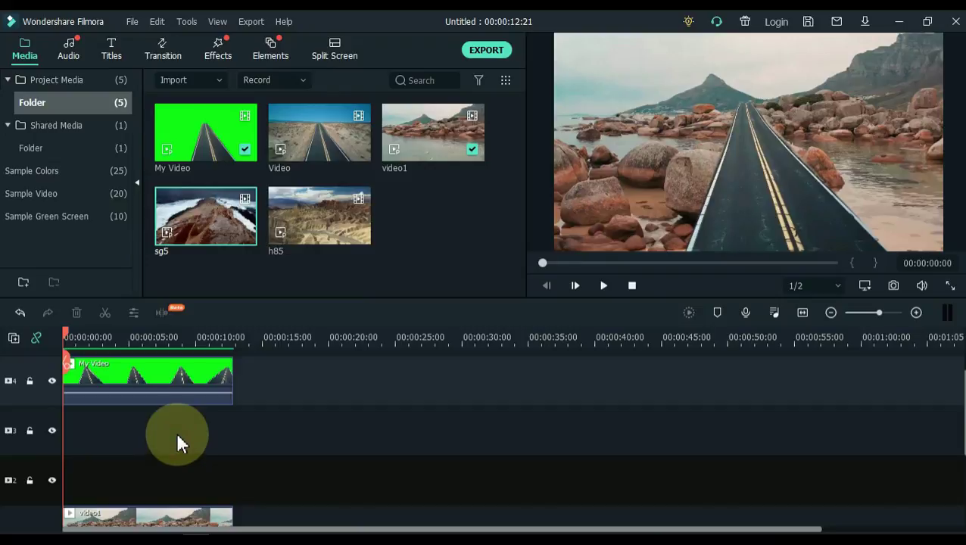
pyautogui.click(347, 218)
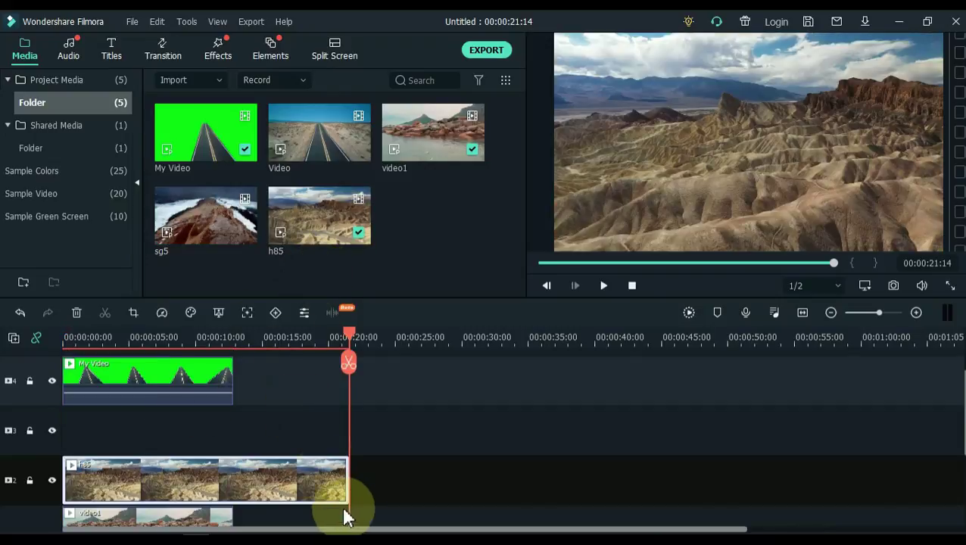
pyautogui.moveTo(346, 467); pyautogui.dragTo(234, 469)
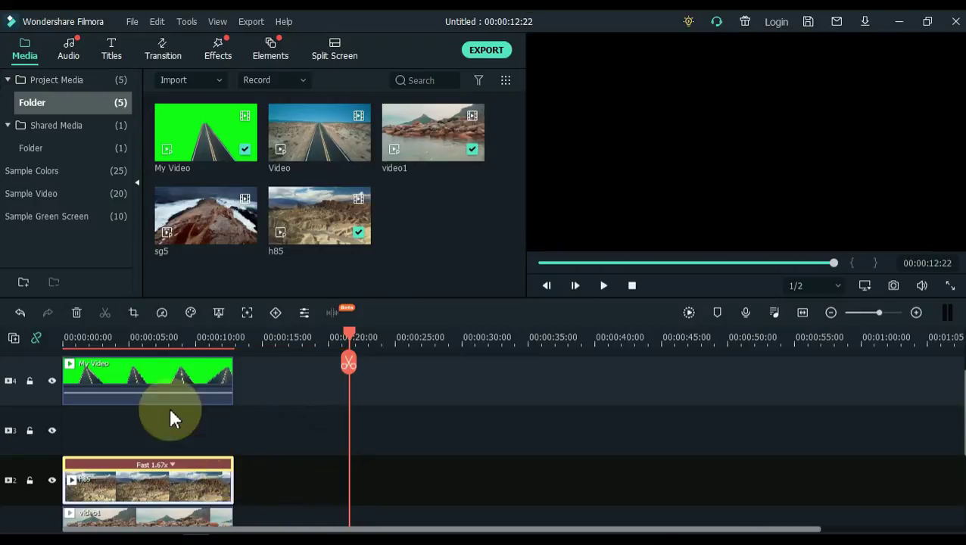
# Check the keyed road over the h85 background at 00:00:02:07 and 00:00:05:11.
pyautogui.click(92, 337)
pyautogui.scroll(2, 199, 328)
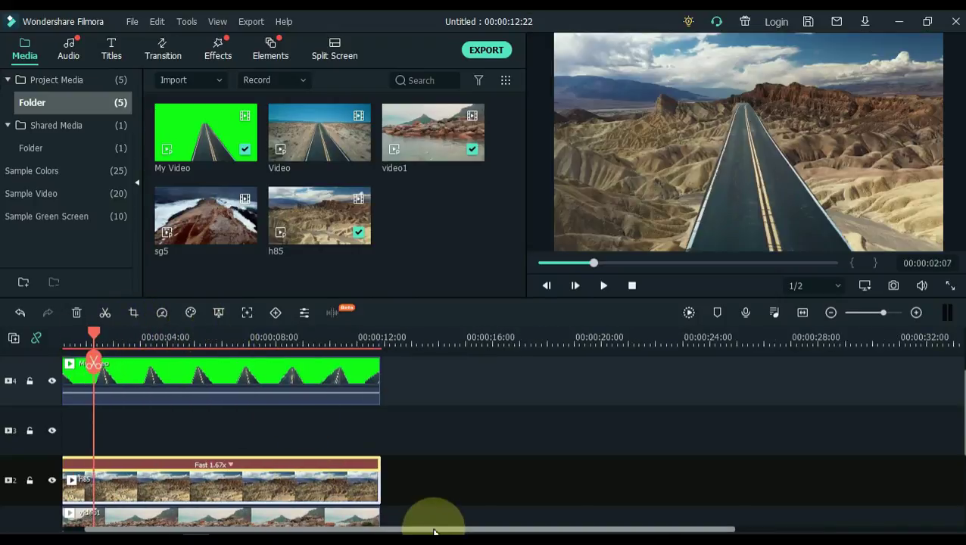
pyautogui.scroll(1, 379, 523)
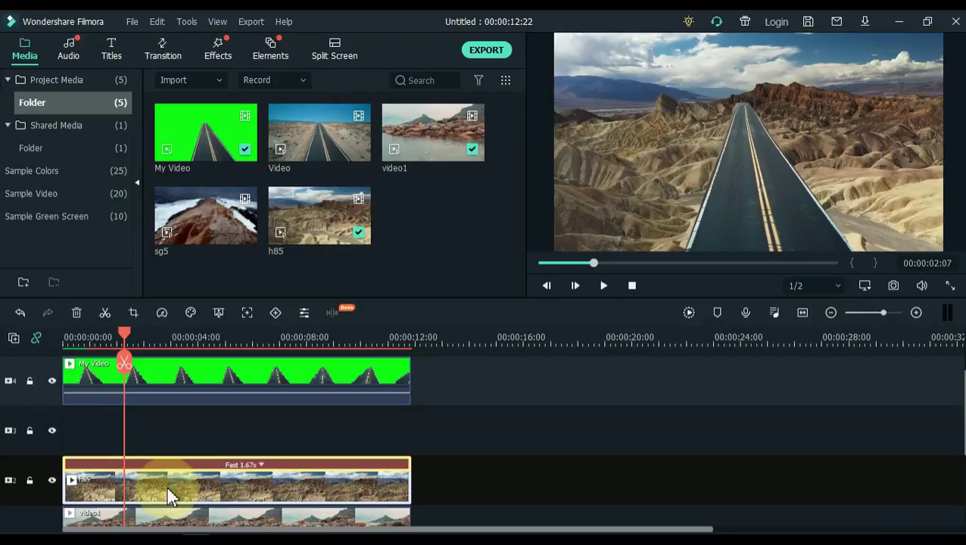
pyautogui.click(210, 337)
pyautogui.click(210, 364)
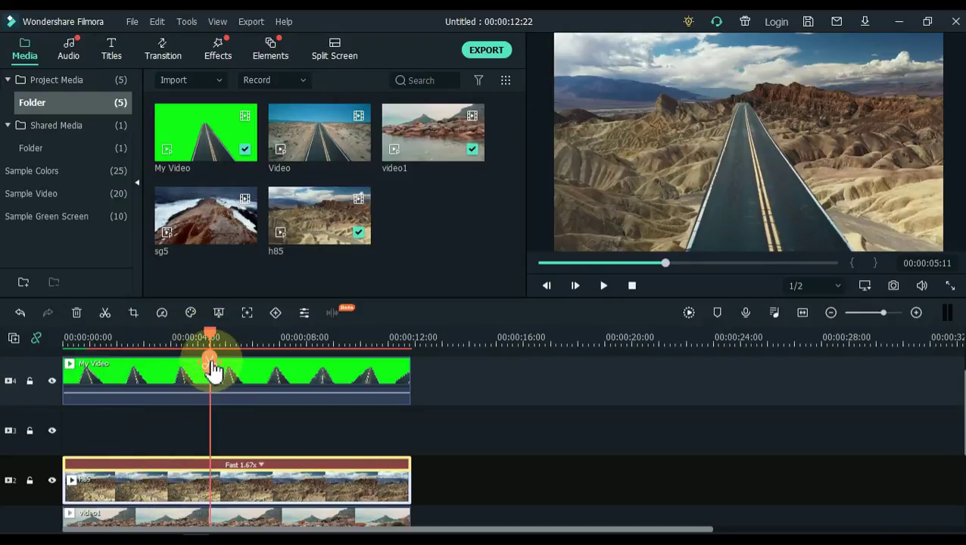
# Split the h85 clip on track 2 at 00:00:05:11 and delete its first part.
pyautogui.click(212, 367)
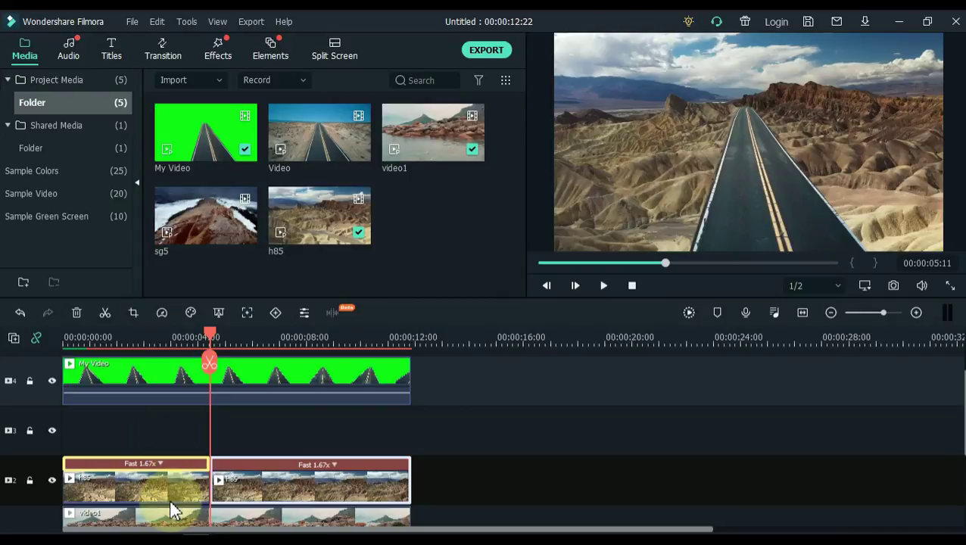
pyautogui.click(182, 492)
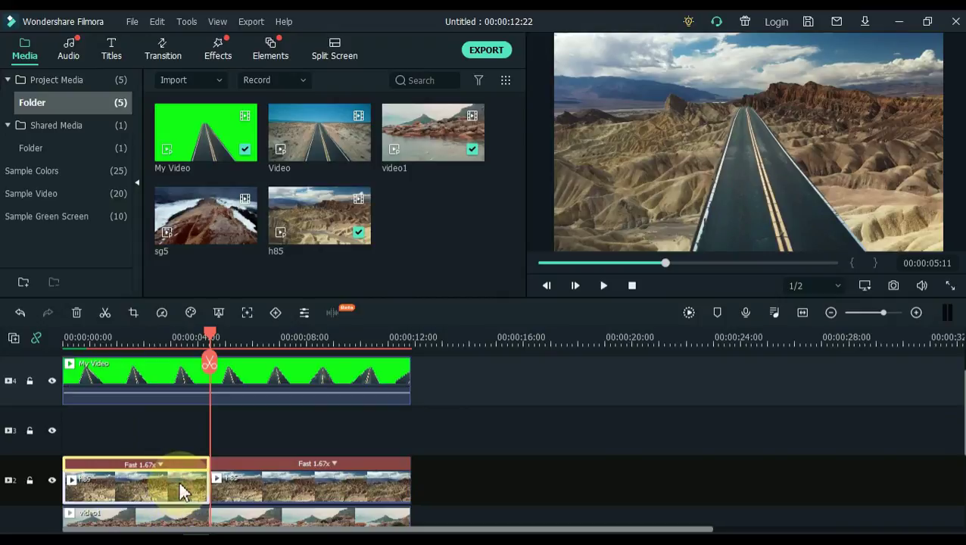
pyautogui.press('Delete')
# Split video1 at the playhead, delete its second part and move the remaining h85 clip into that gap on track 1.
pyautogui.scroll(-1, 181, 492)
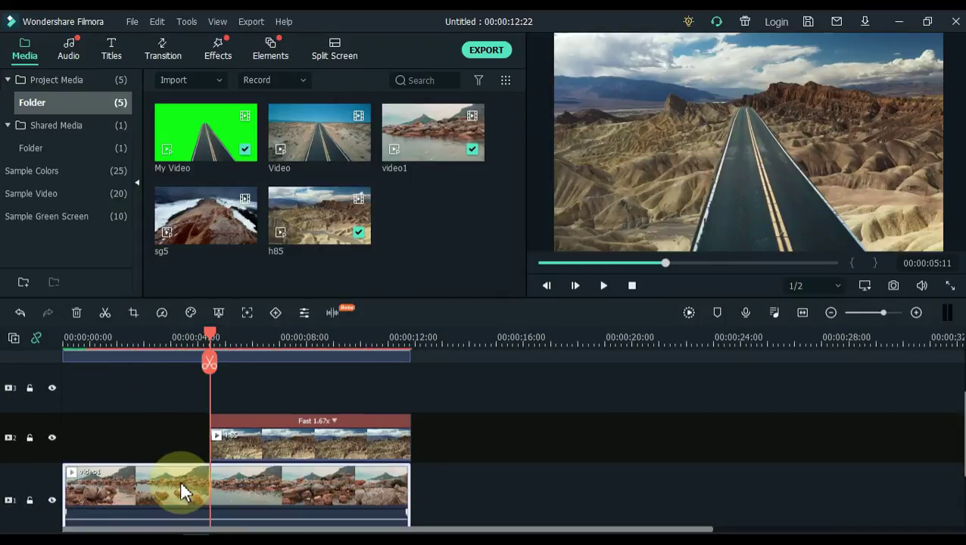
pyautogui.hotkey('ctrl', 'b')
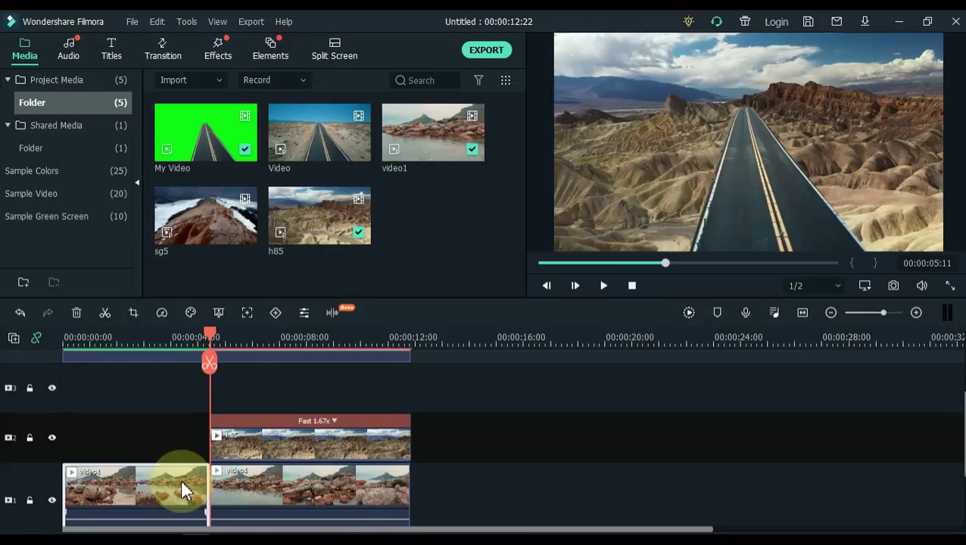
pyautogui.click(263, 489)
pyautogui.press('Delete')
pyautogui.moveTo(262, 436); pyautogui.dragTo(264, 495)
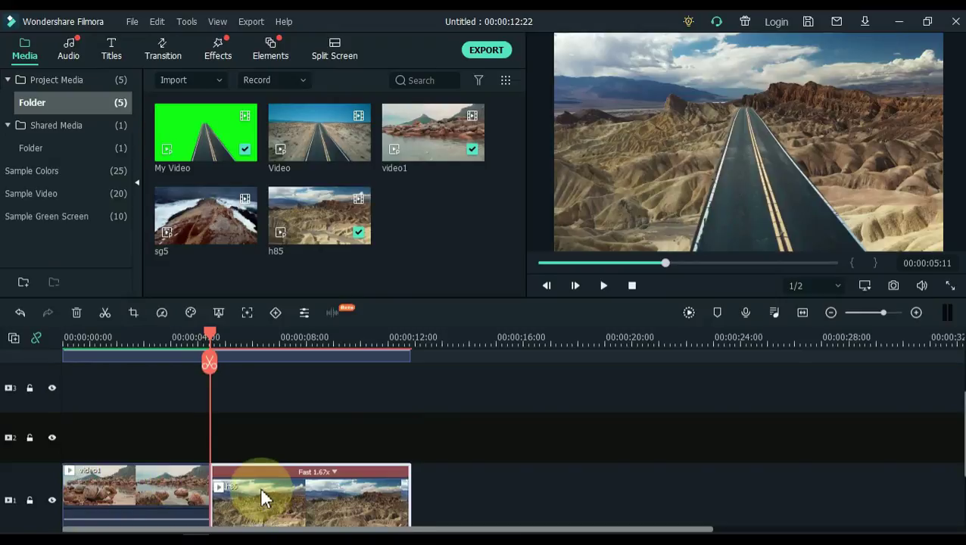
# Move My Video down to track 2 above the two backgrounds and play the composite from the start.
pyautogui.click(210, 333)
pyautogui.scroll(1, 258, 382)
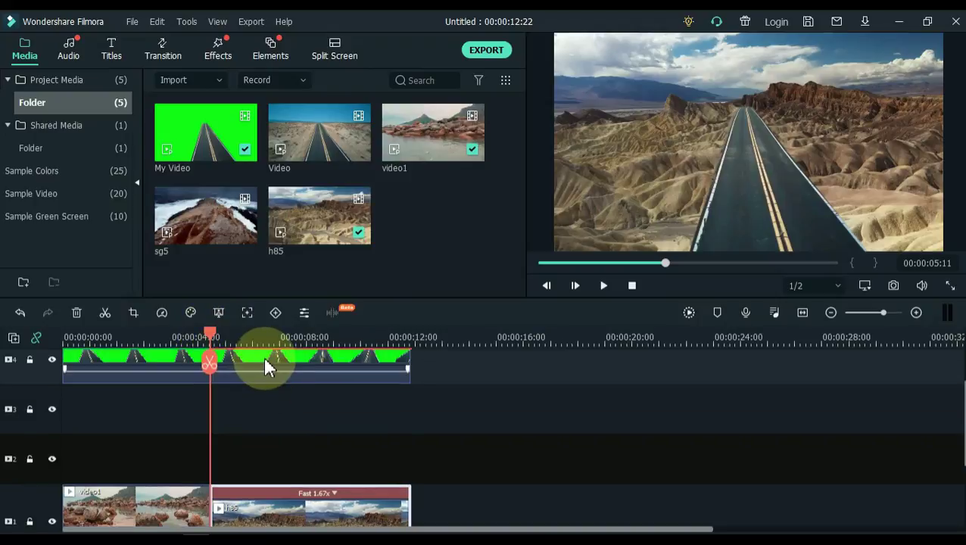
pyautogui.moveTo(263, 357); pyautogui.dragTo(252, 459)
pyautogui.press('Home')
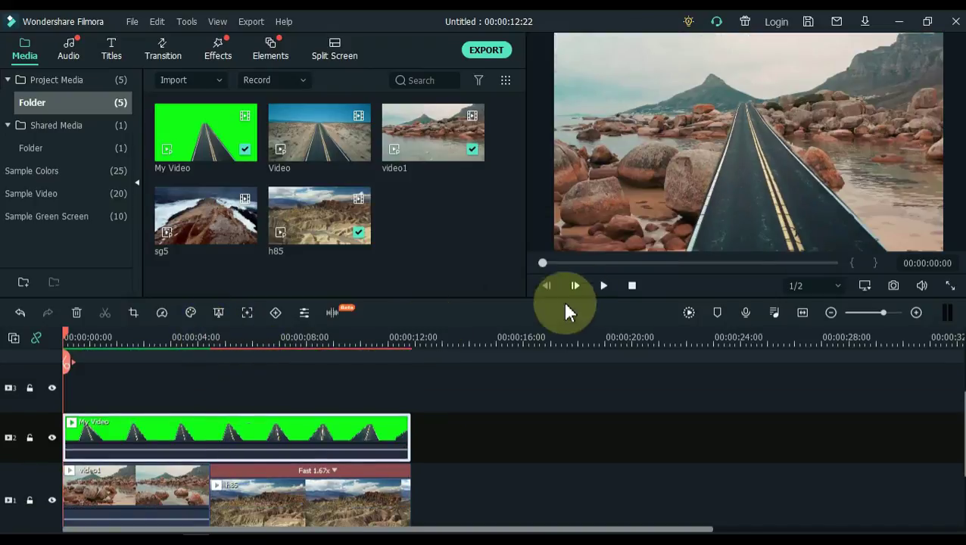
pyautogui.click(603, 285)
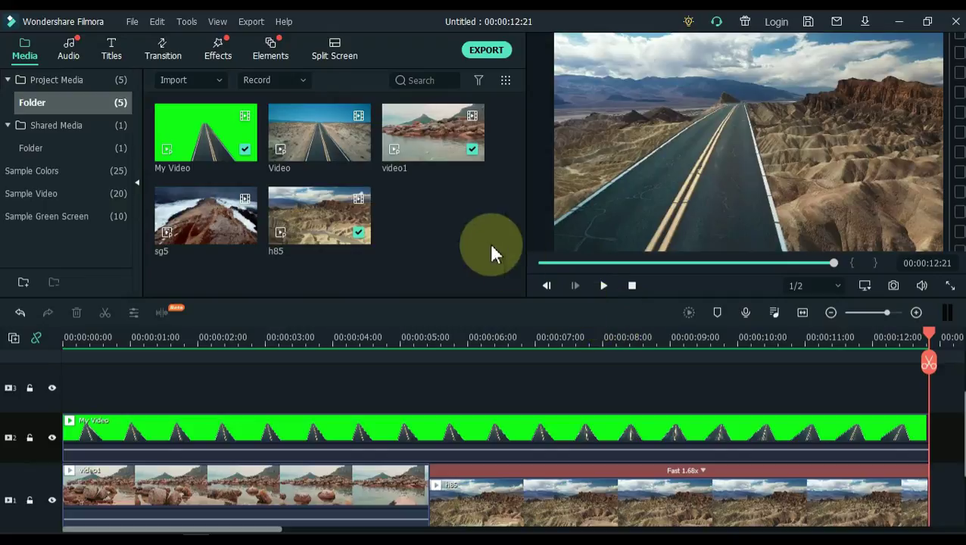
# Add the Colour Distance transition between video1 and h85 on track 1 and play the result from the start.
pyautogui.click(165, 59)
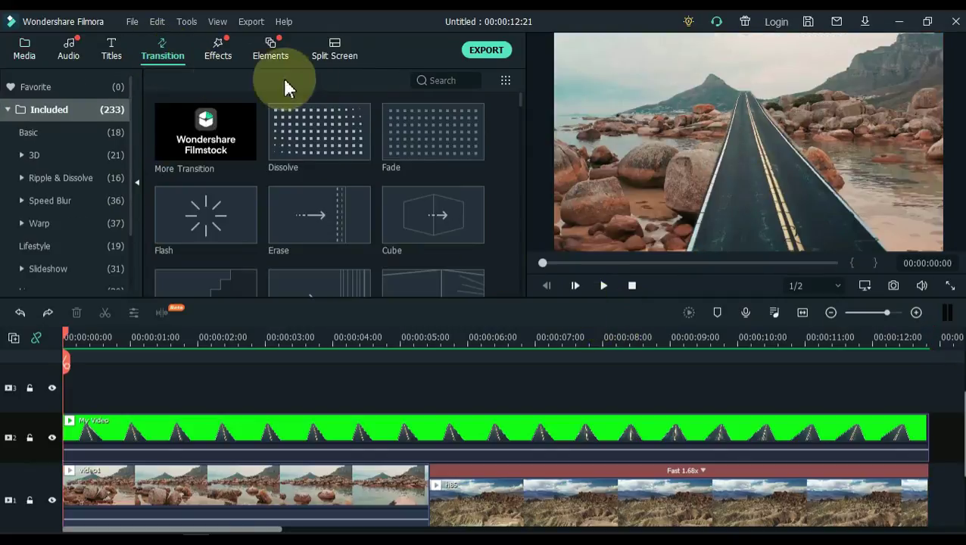
pyautogui.moveTo(522, 106); pyautogui.dragTo(524, 296)
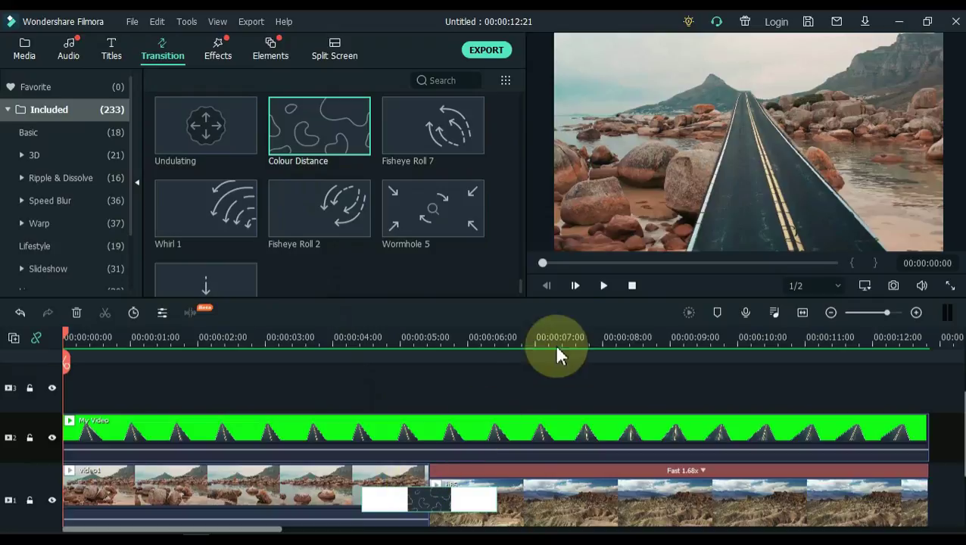
pyautogui.click(603, 285)
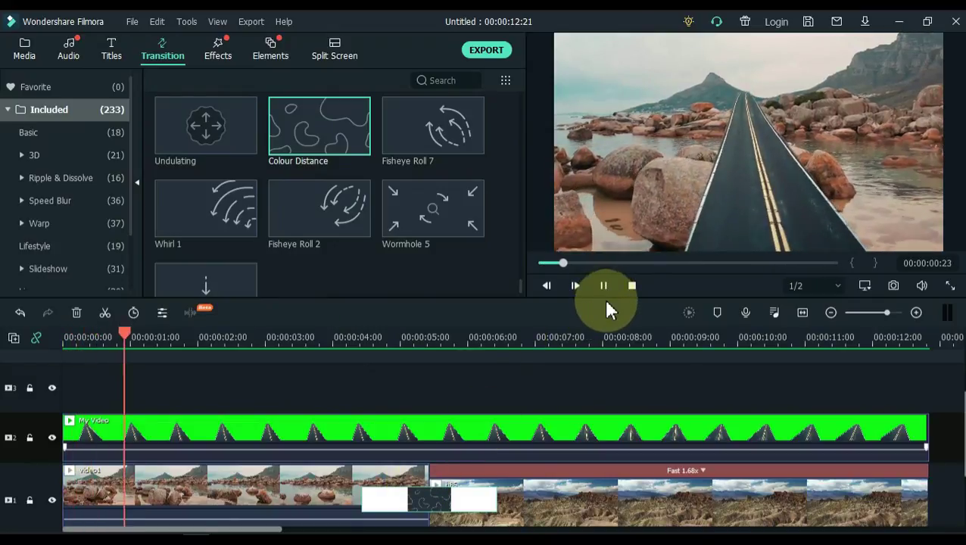